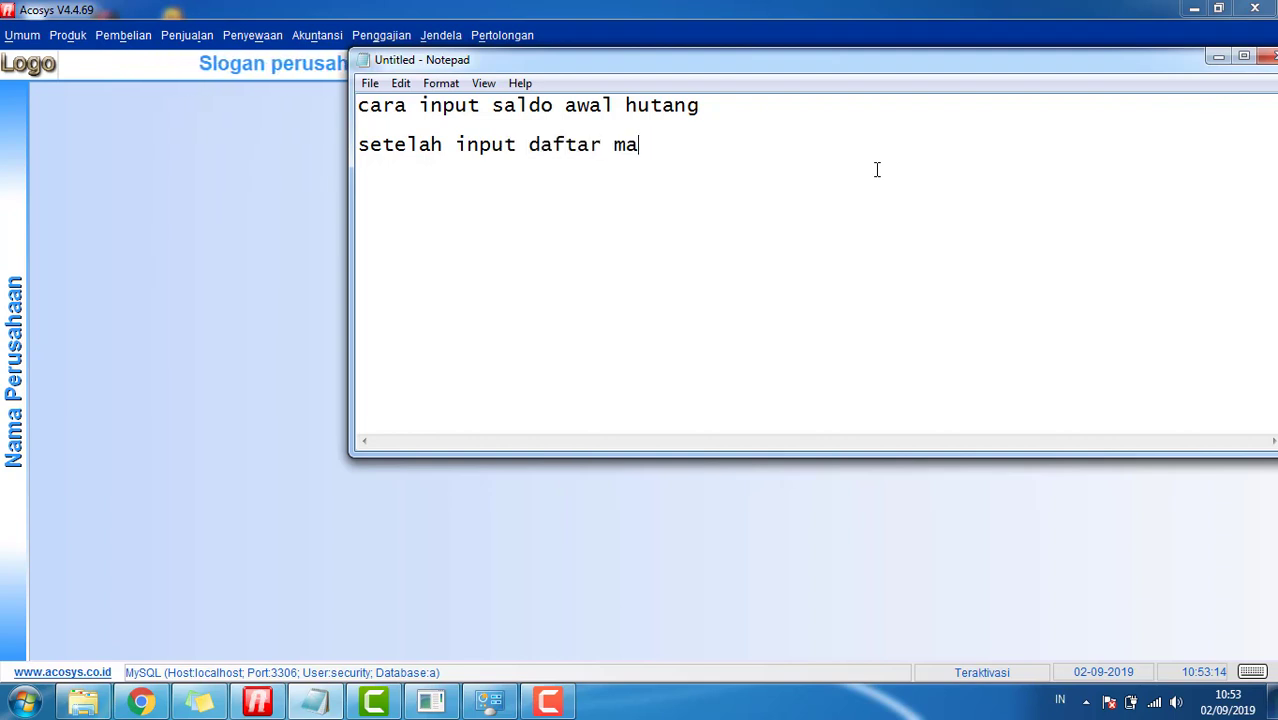
Complete the second line of the Notepad notes as "setelah input daftar pemasok / supplier selesai".
key(BackSpace)
key(BackSpace)
text(pemasok )
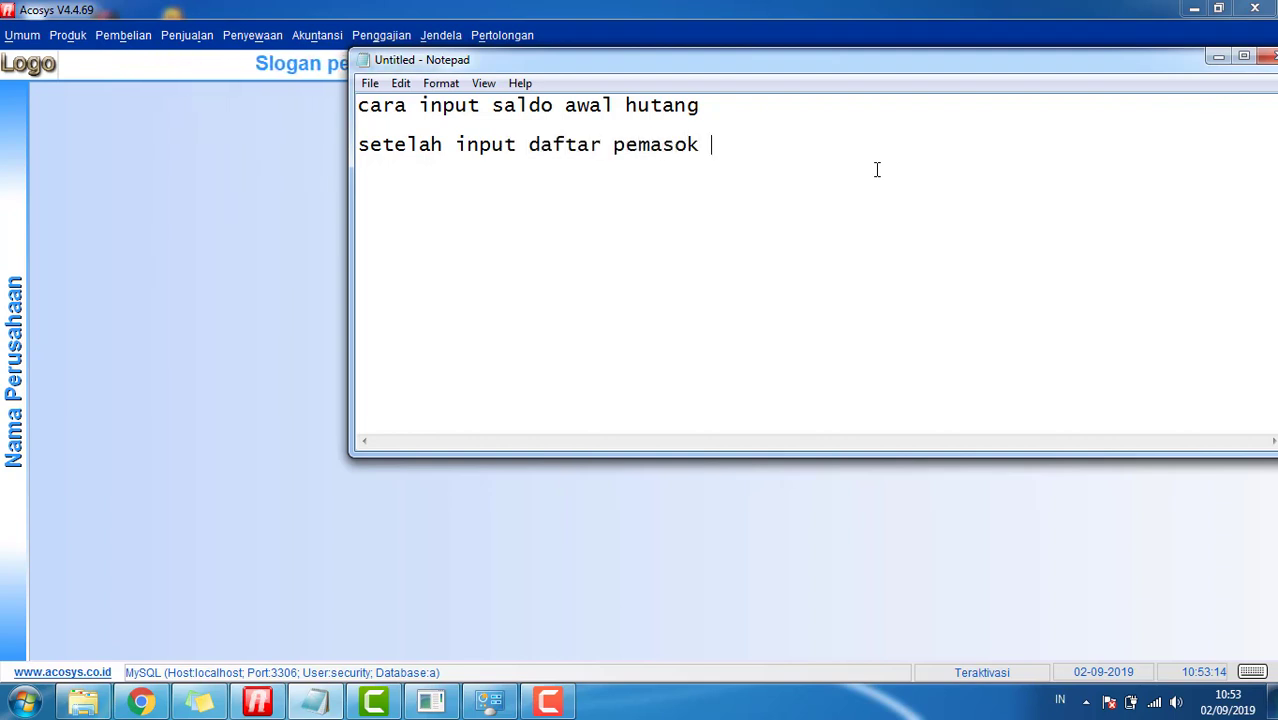
text(/ supplier selesai)
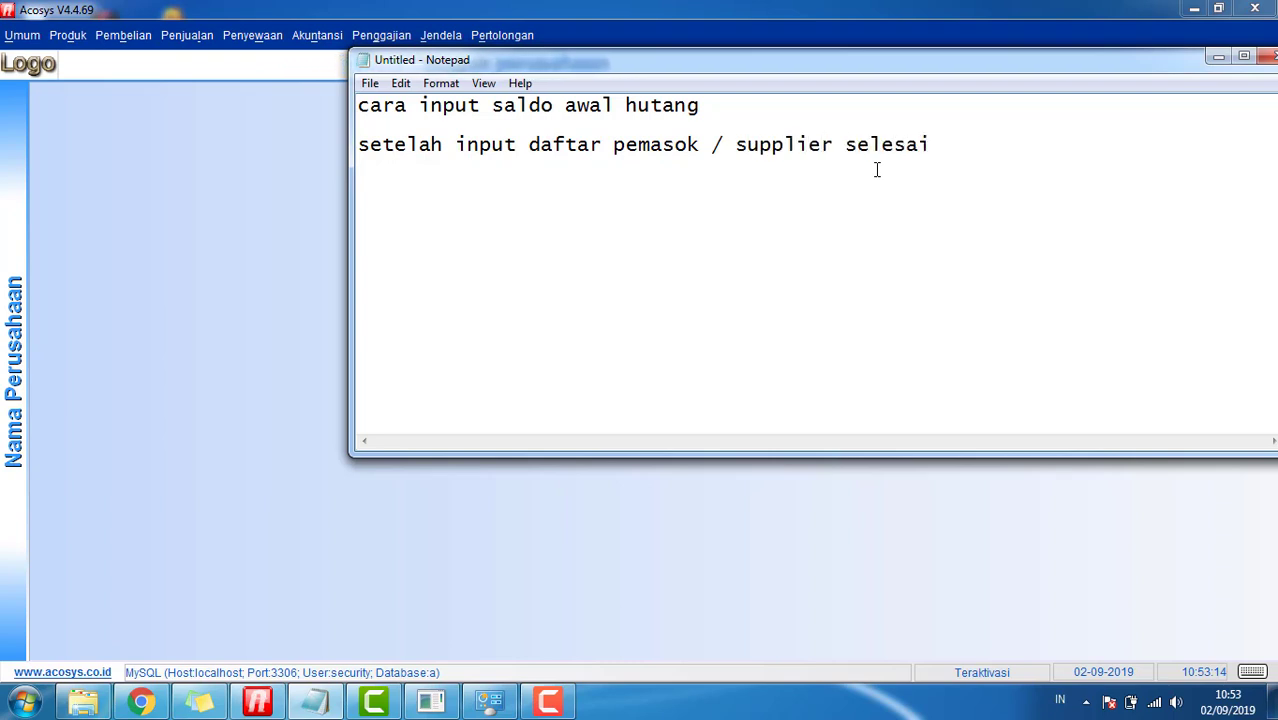
Add the line "masuk ke menu pembelian - input saldo hutang" to the notes.
text(kem)
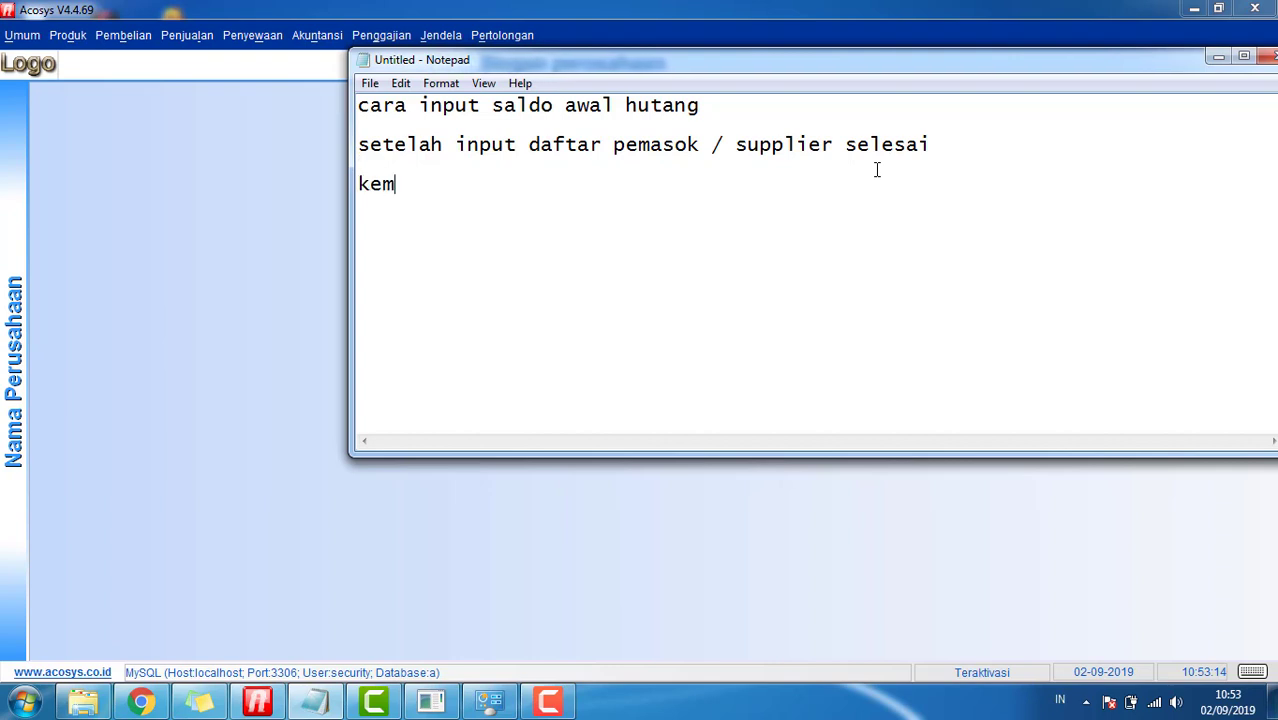
text(dumaduk)
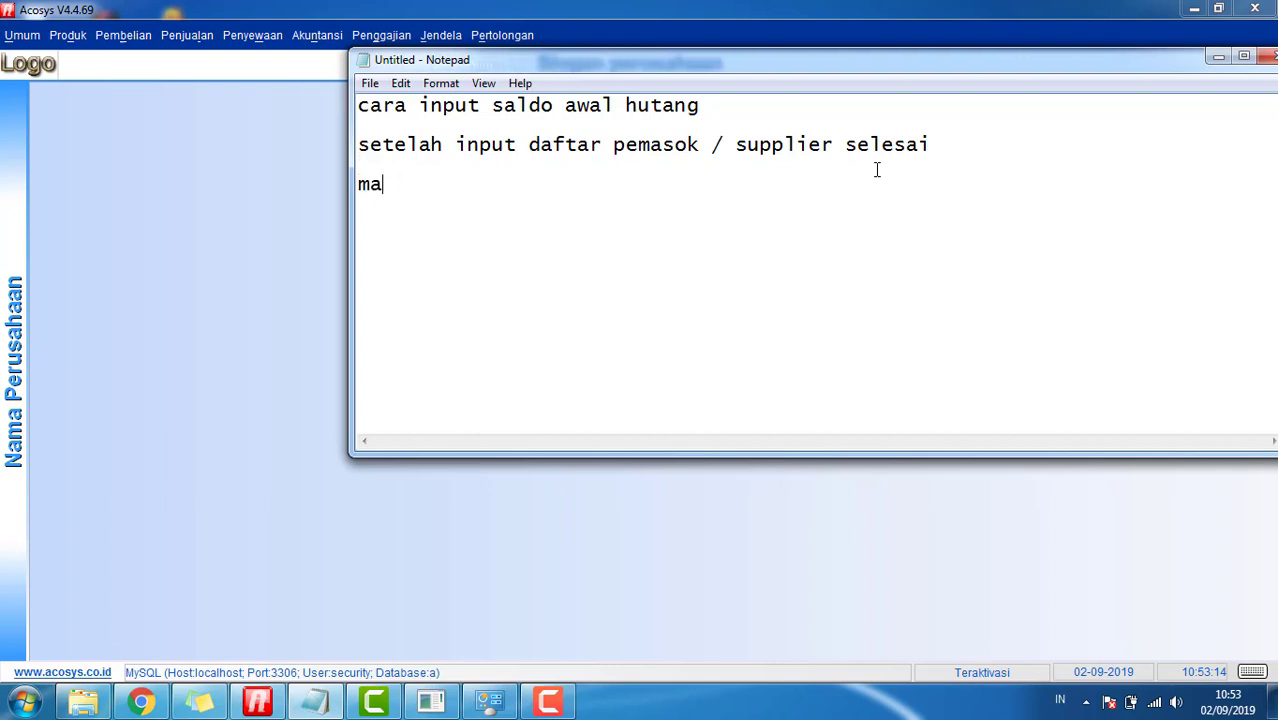
key(BackSpace)
key(BackSpace)
text(su)
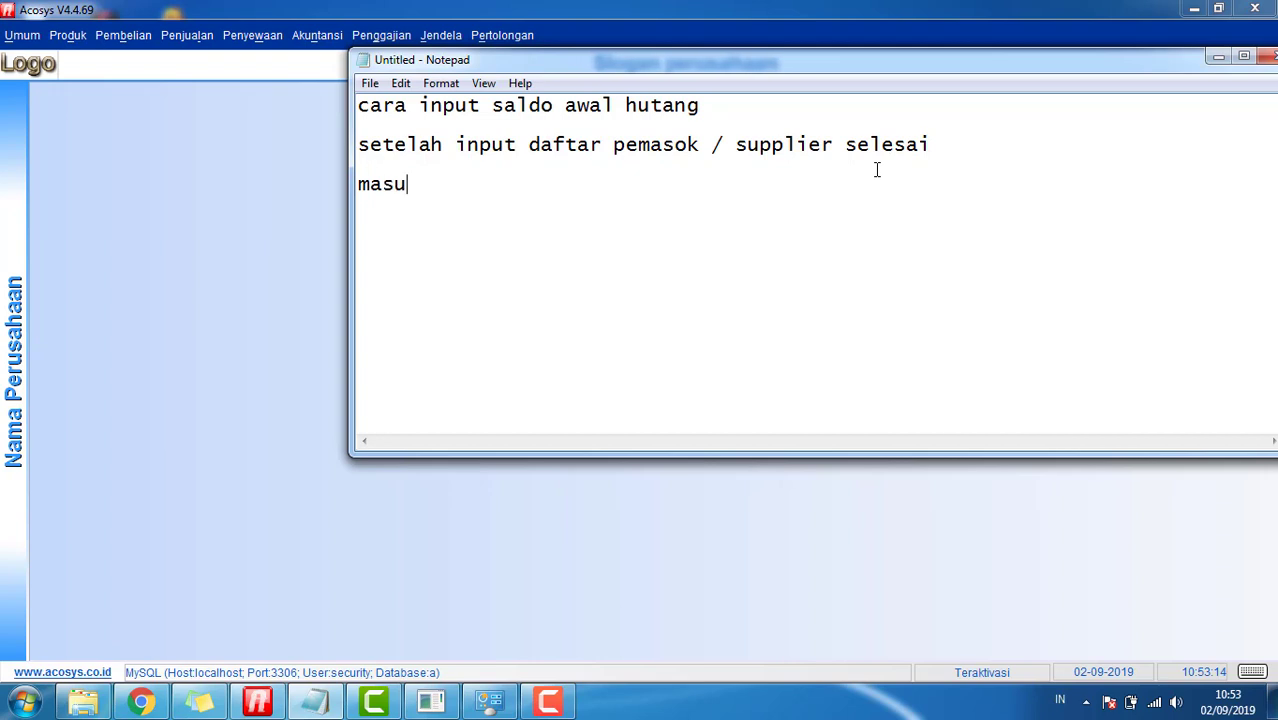
text(k ke menu)
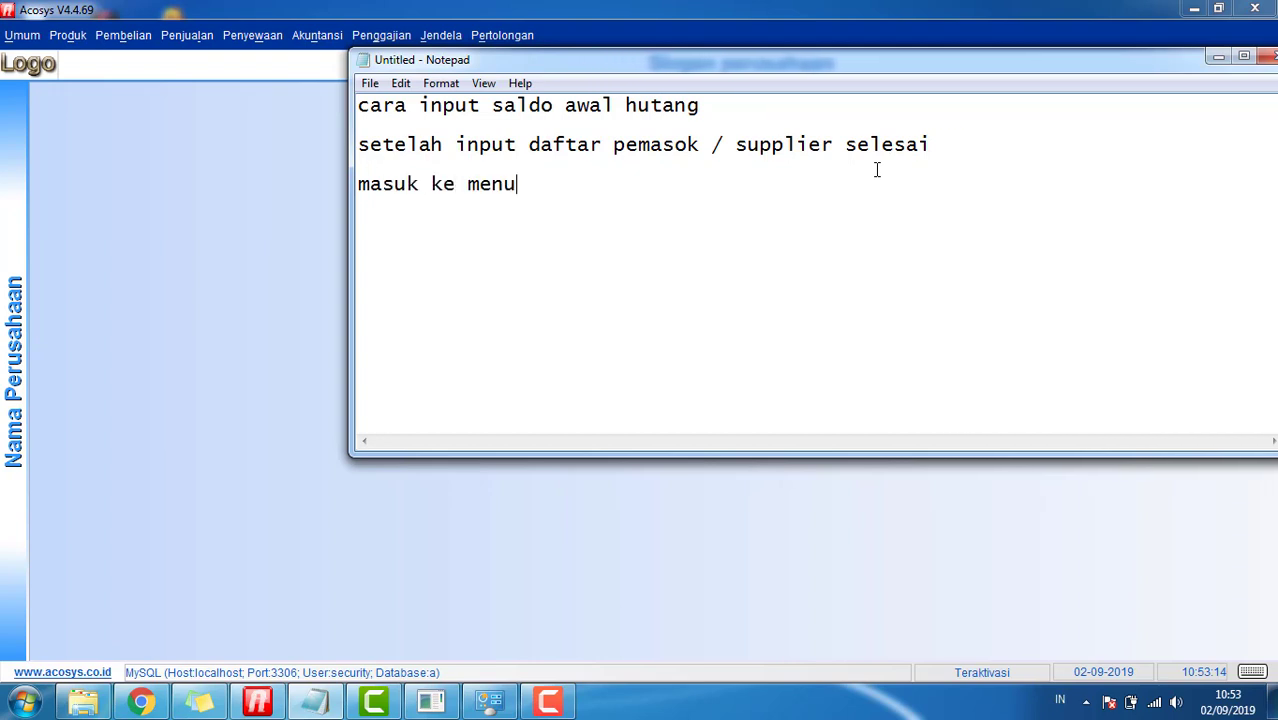
text( pem)
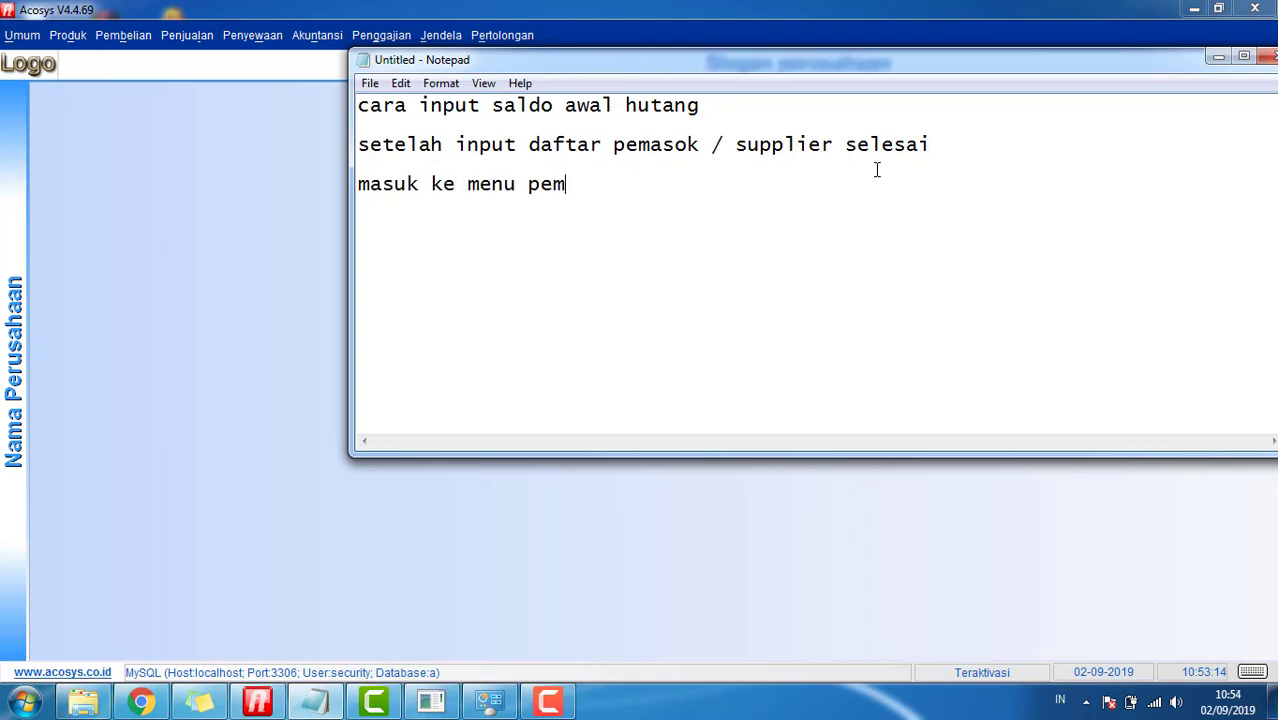
text(belian - )
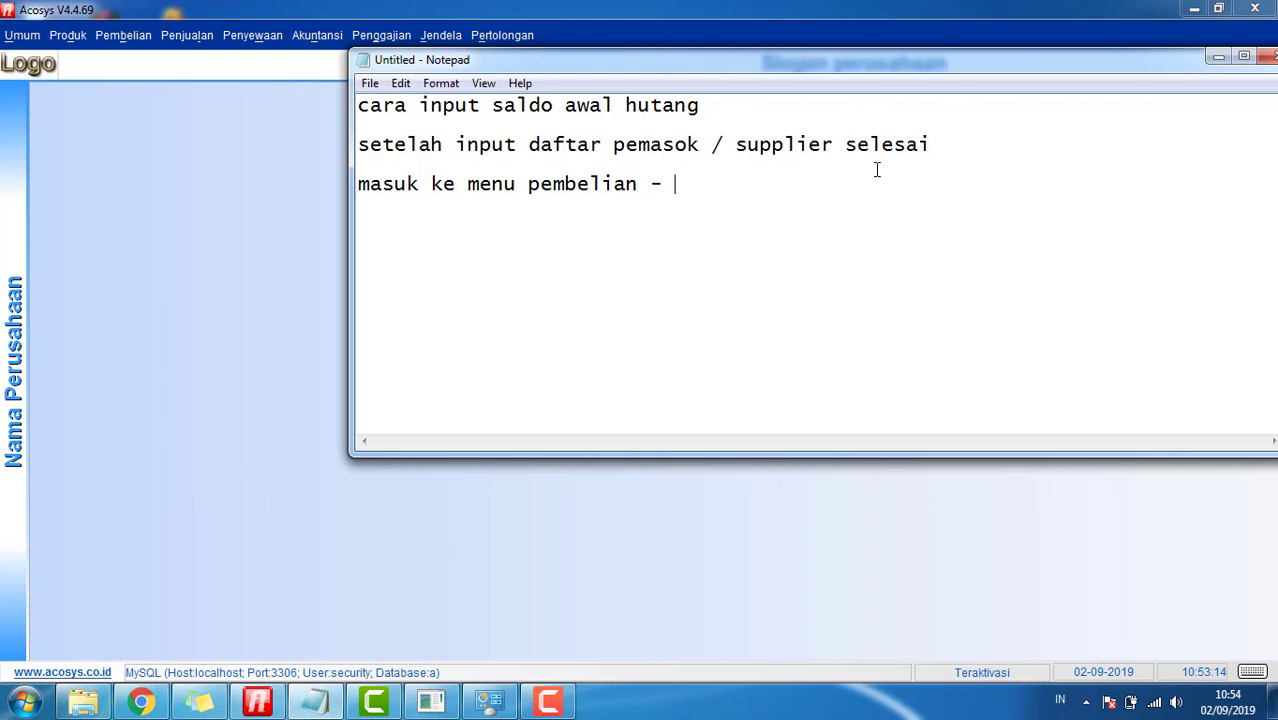
text(input)
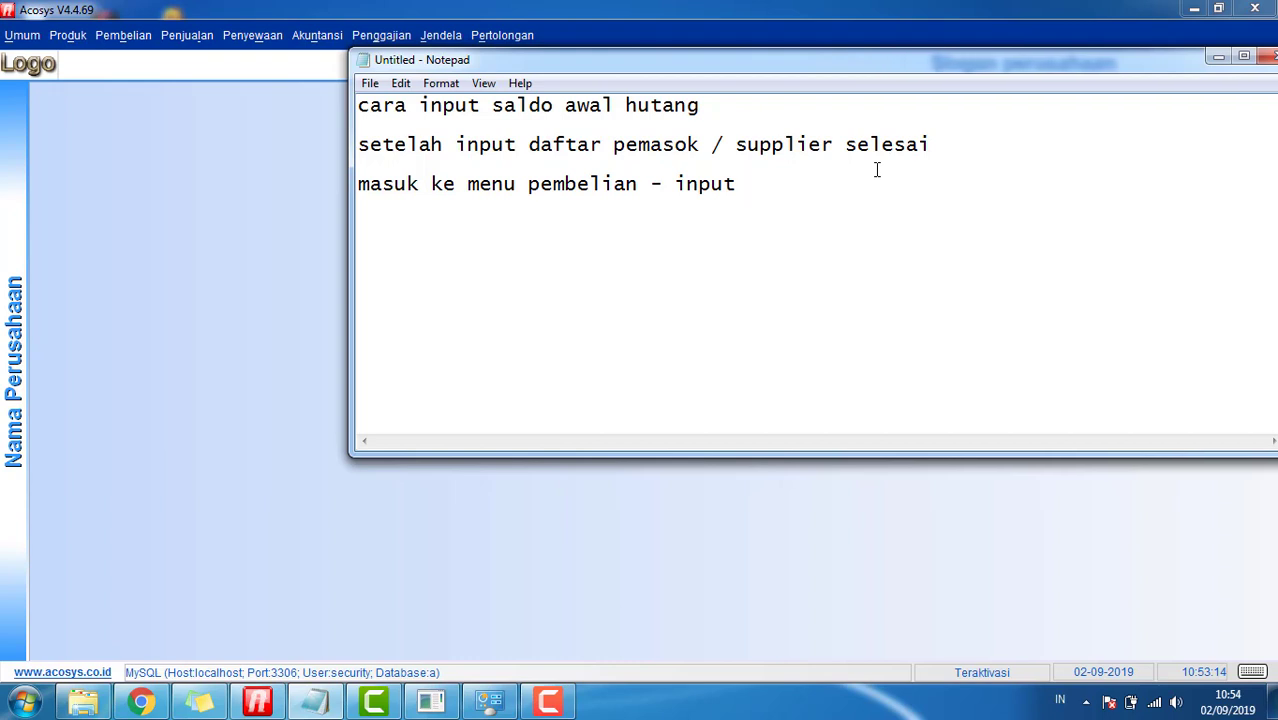
text( saldo)
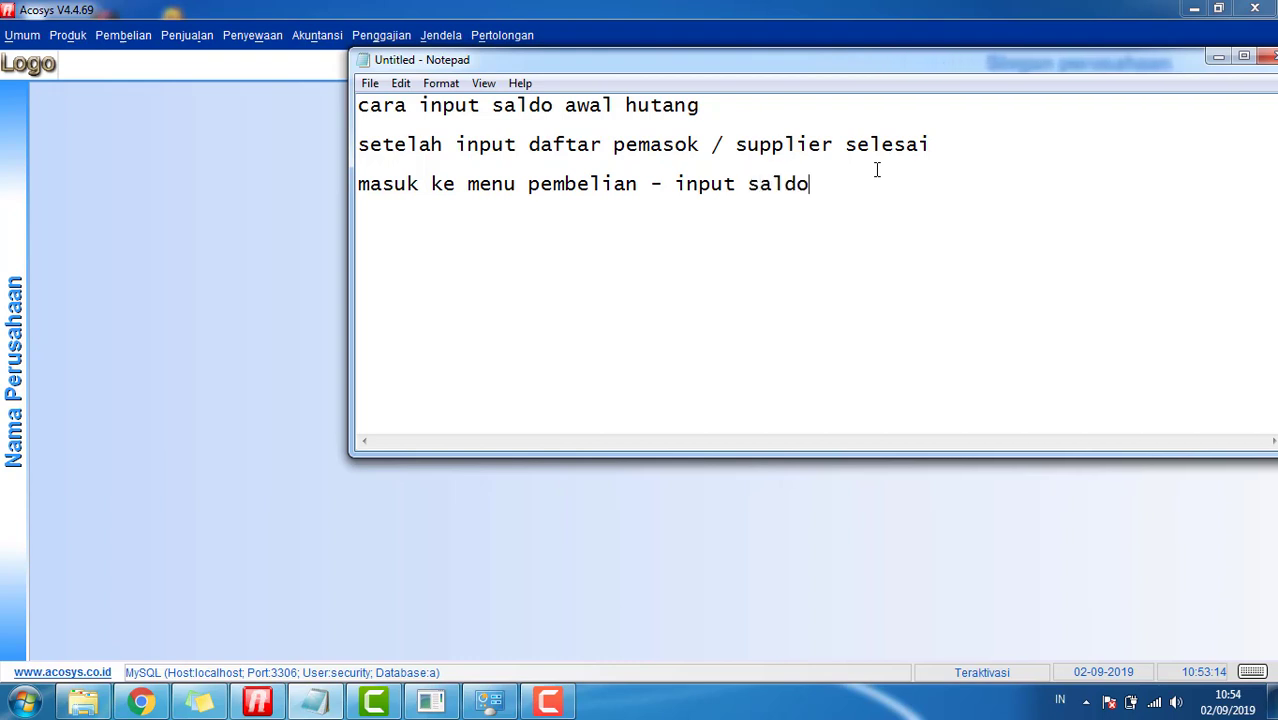
text( hutang)
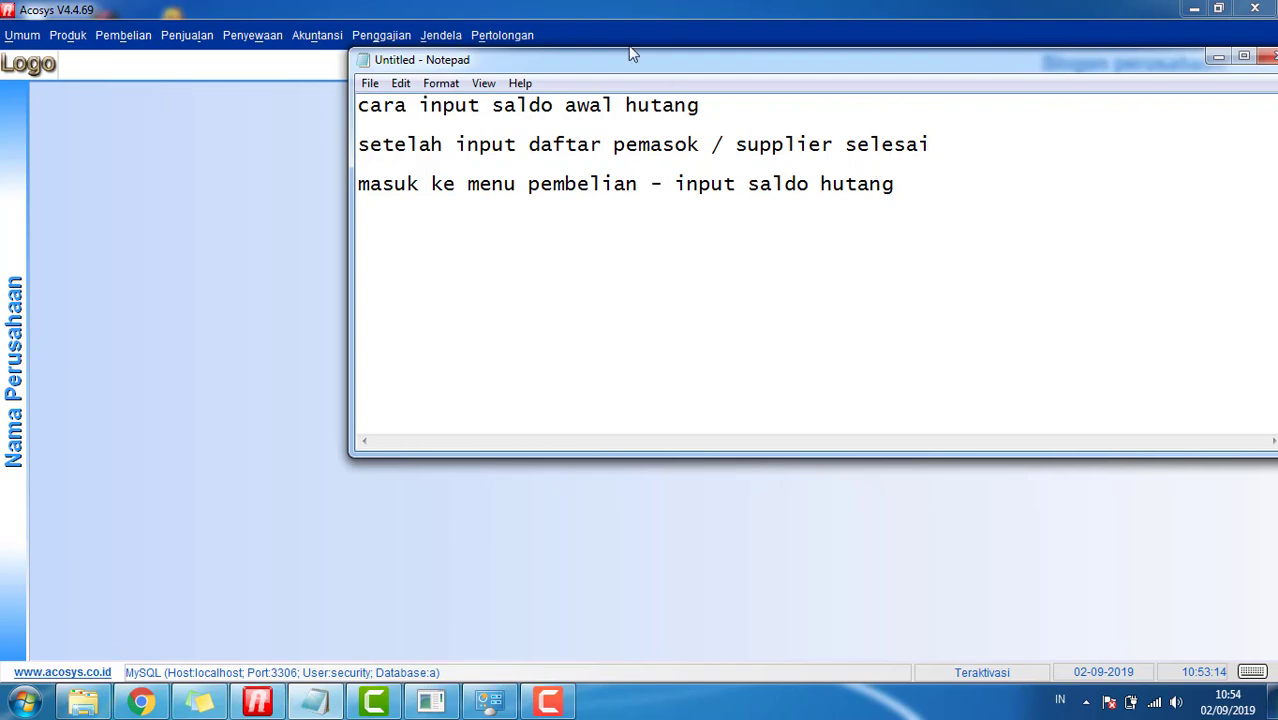
Switch to Acosys and open the Input Saldo Hutang form for purchasing.
click(109, 45)
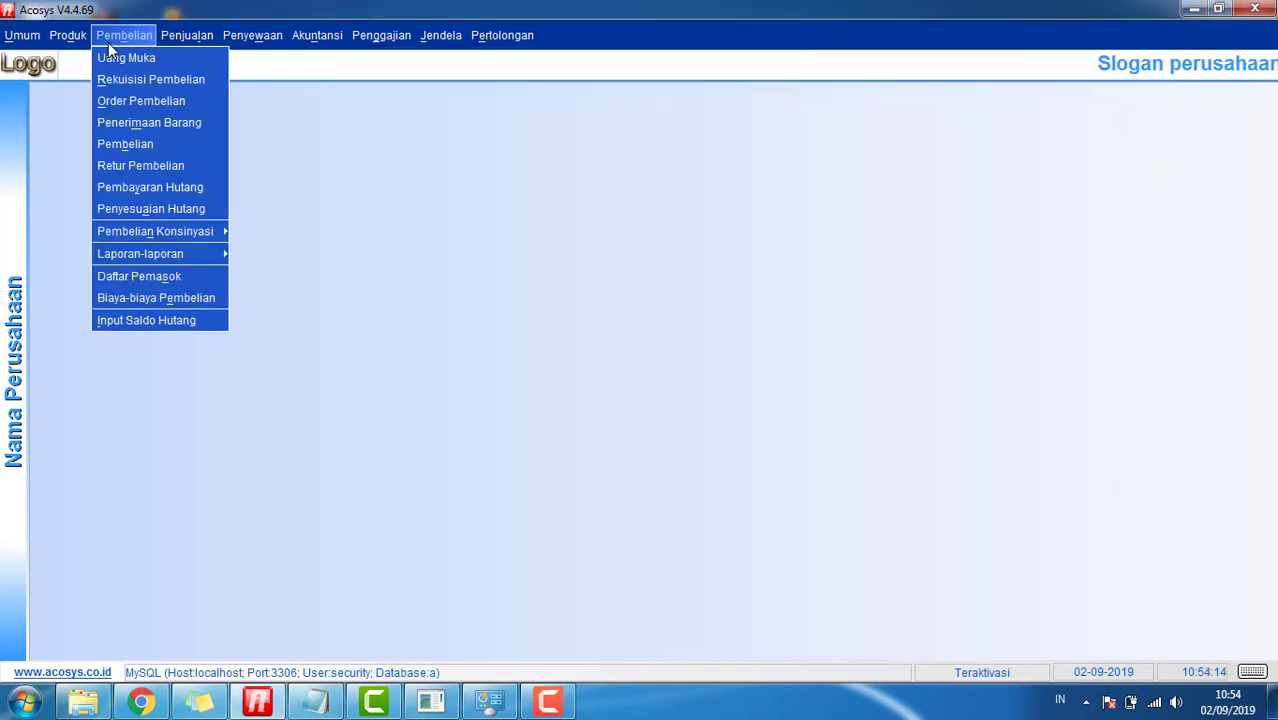
click(166, 320)
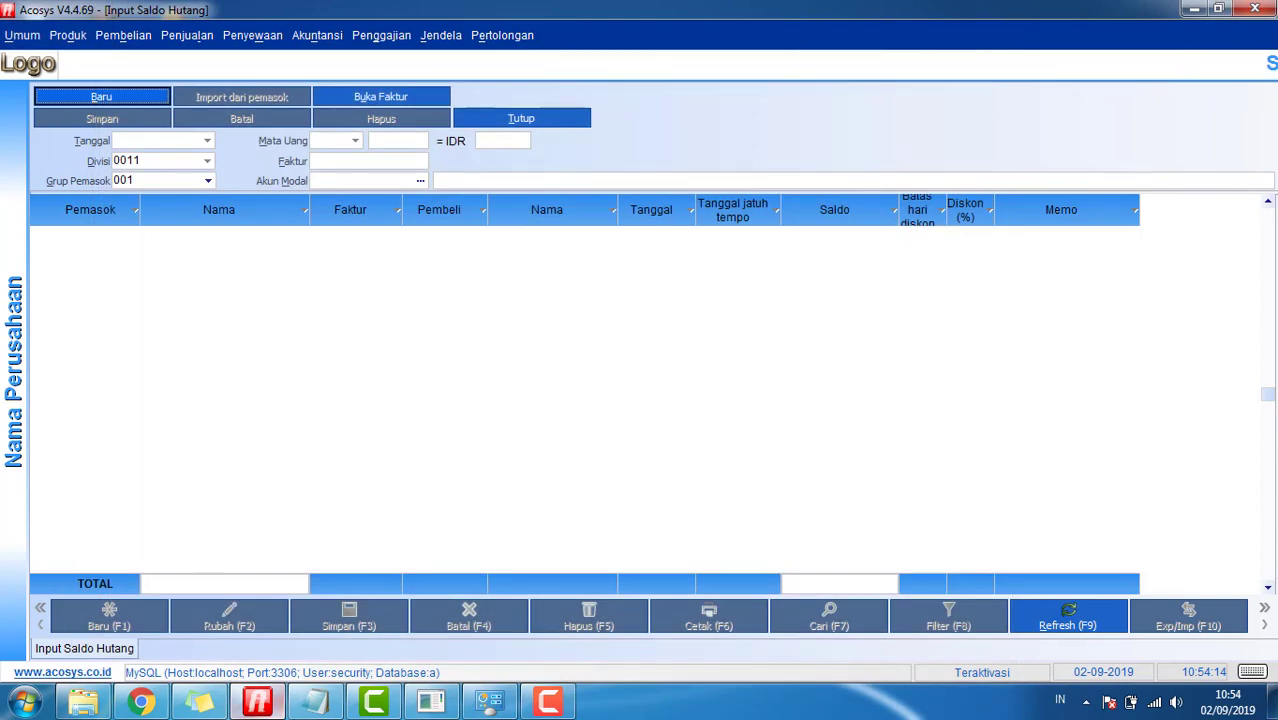
Add the line "klik baru" to the Notepad notes, and start a new invoice in the Acosys Input Saldo Hutang form.
click(326, 702)
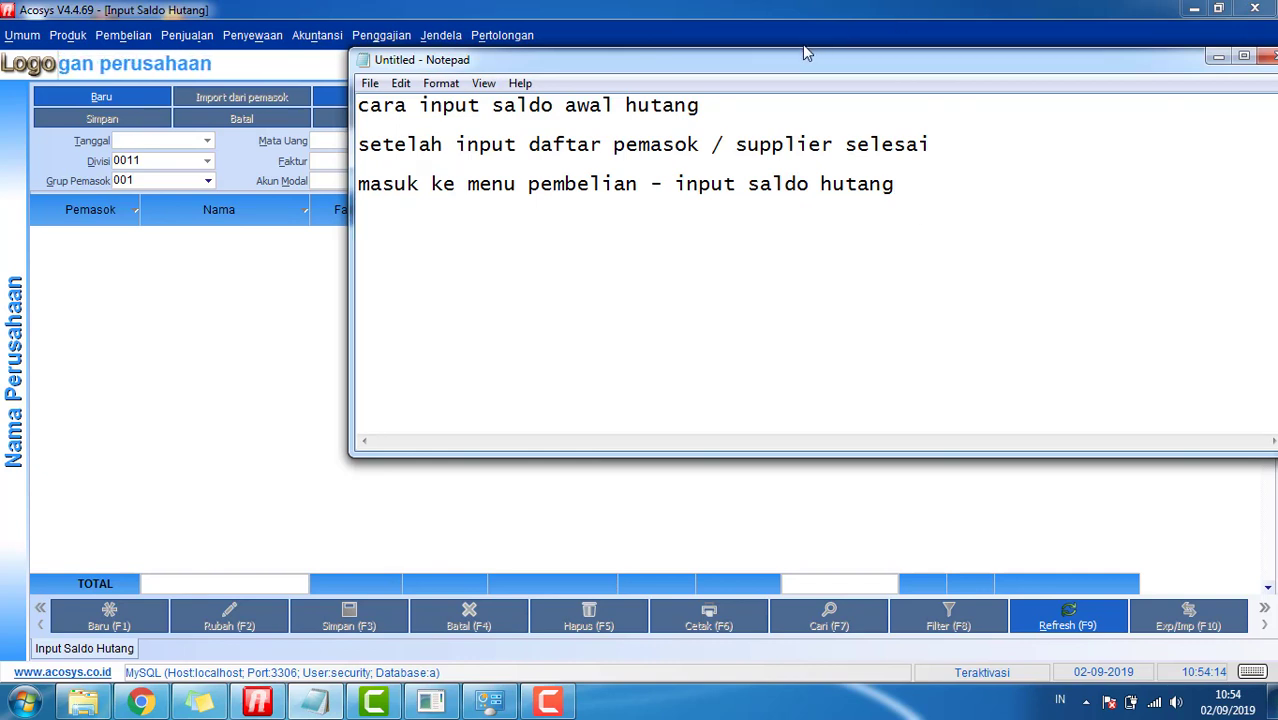
text(klik baru)
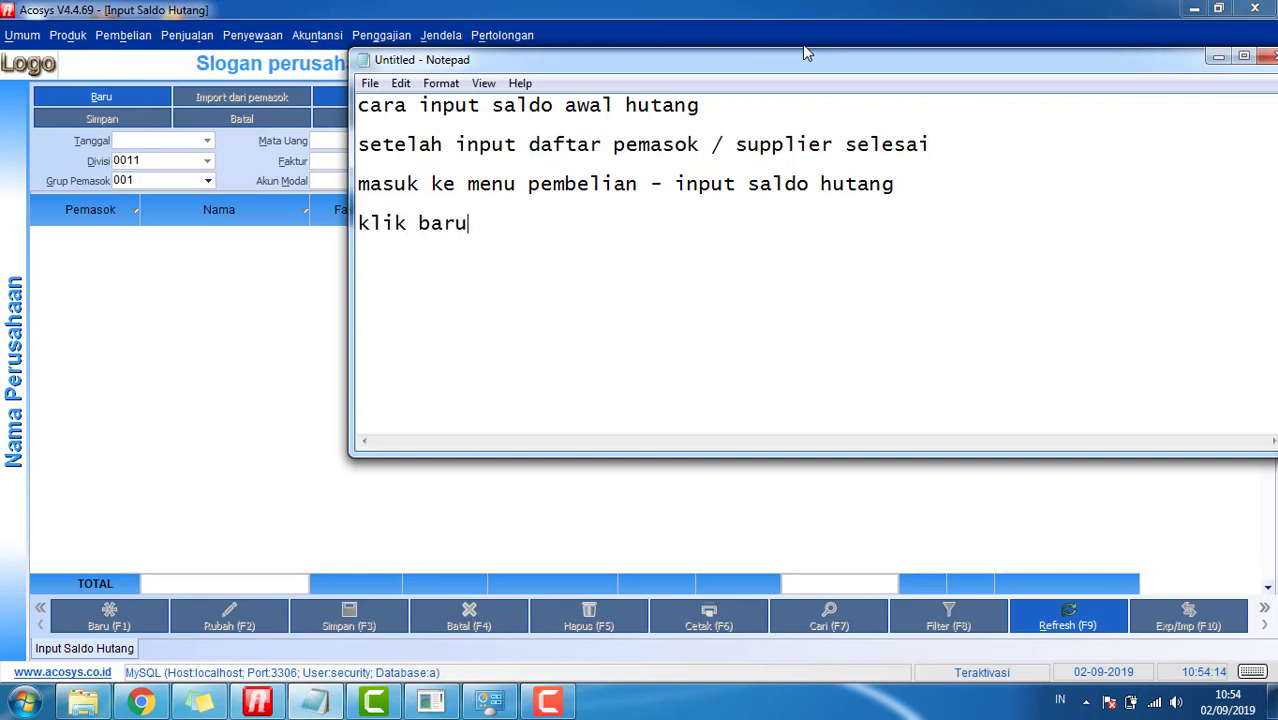
click(101, 97)
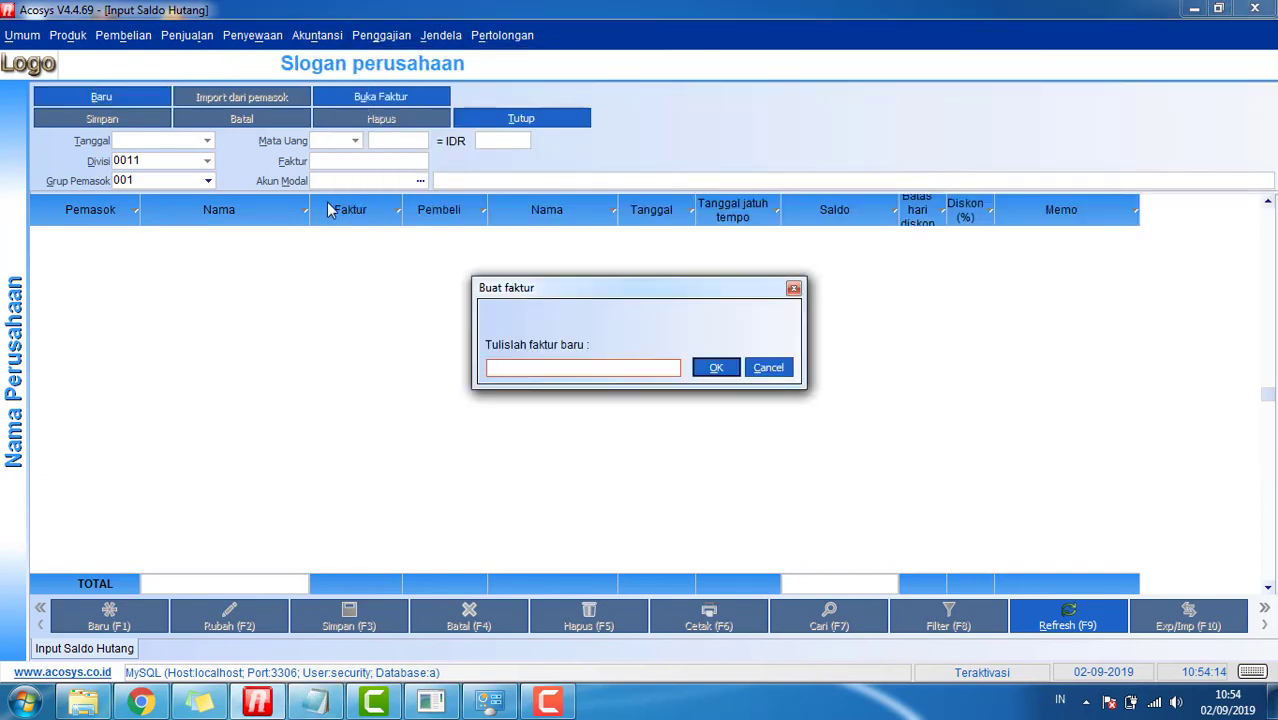
Switch to Notepad and add "ketika ada peringatan nomor faktur, ketikan nmr faktur input saldo hutang" and "bukan nmr faktur hutang nya".
click(318, 701)
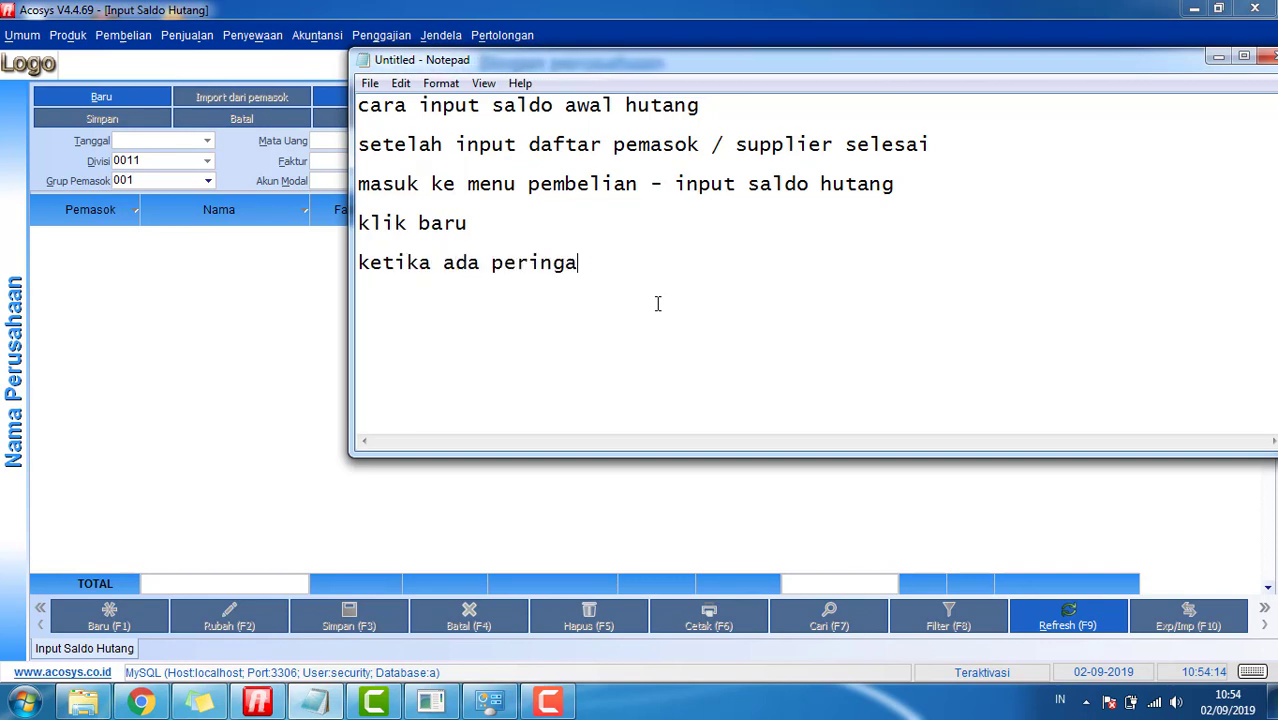
key(BackSpace)
text(atan)
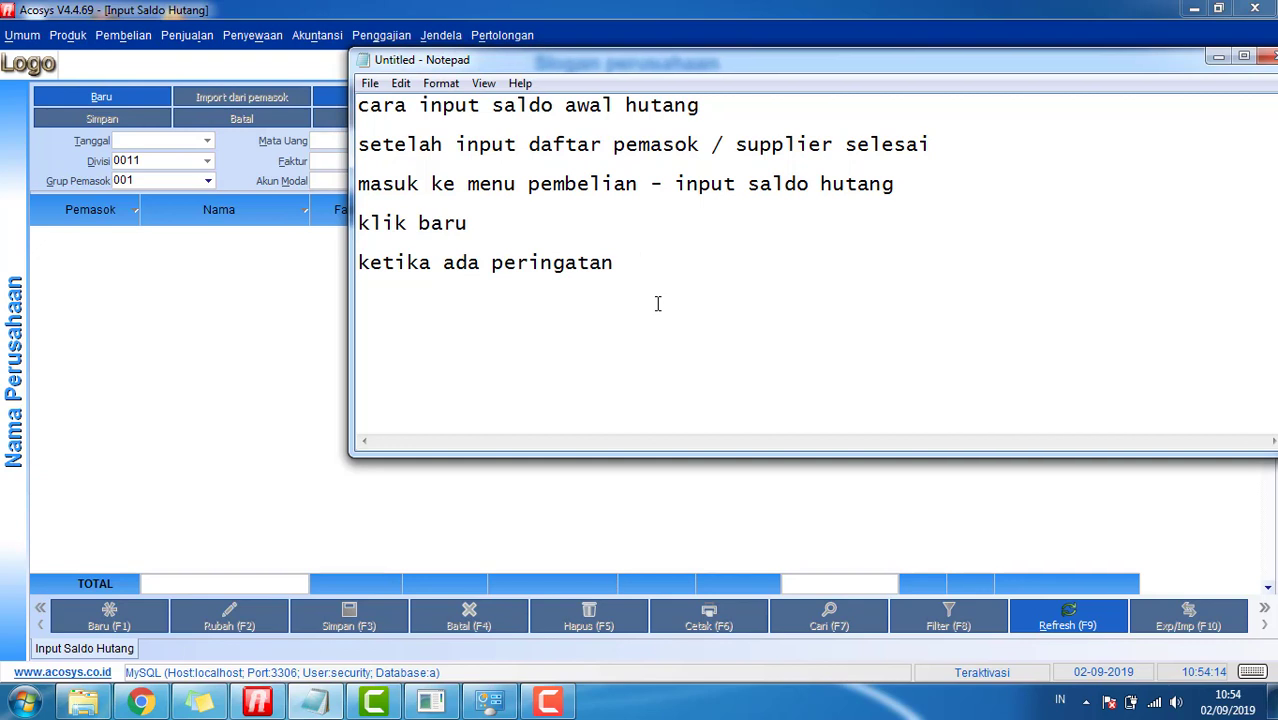
text(  nomor)
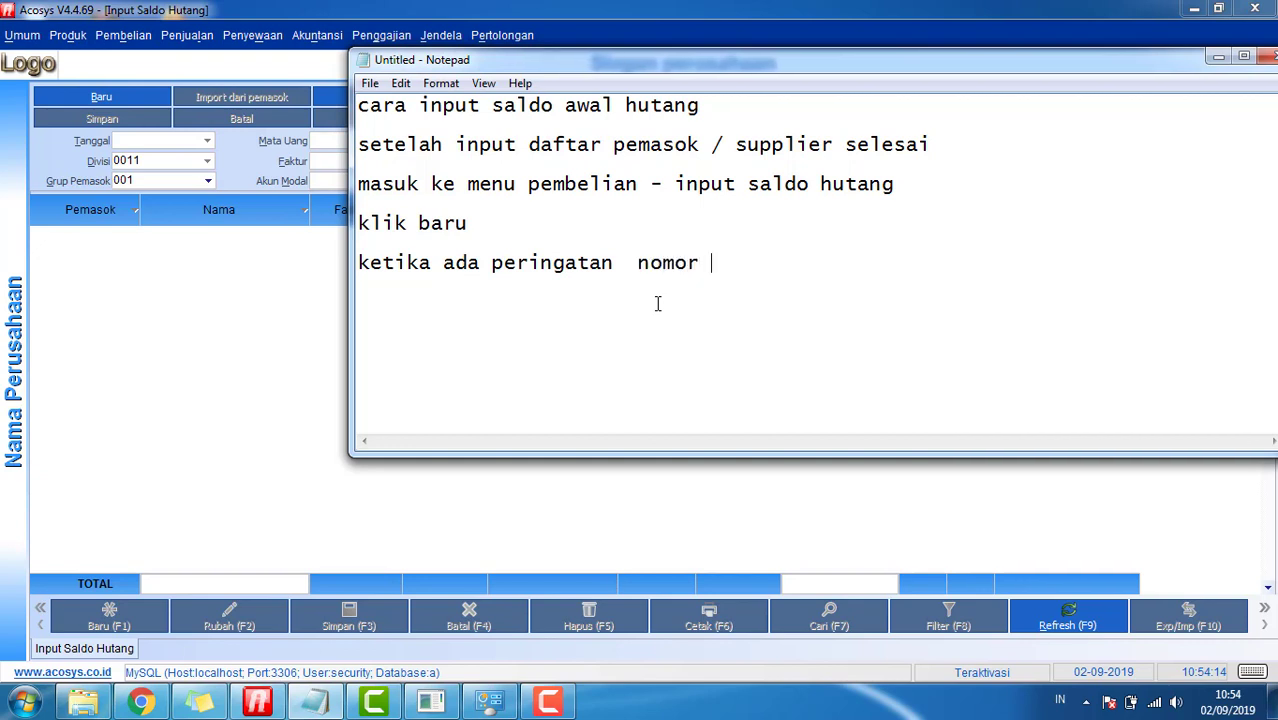
text( faktur, ini)
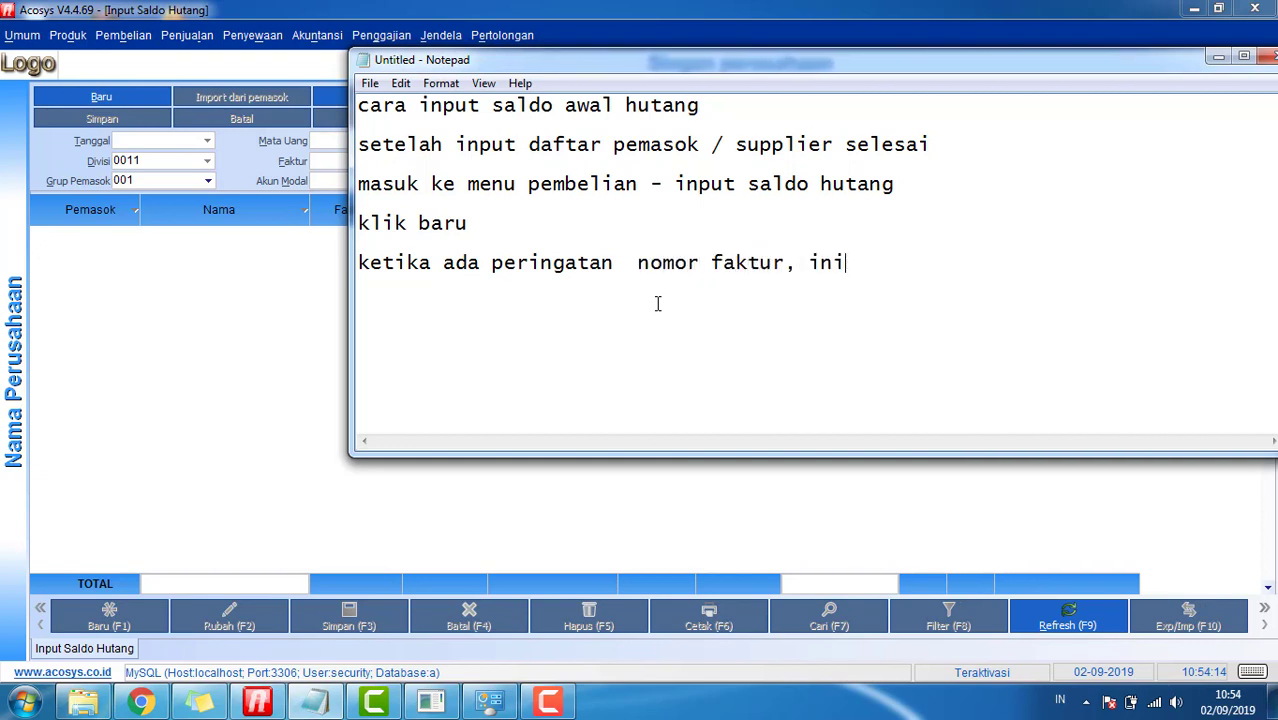
key(BackSpace)
key(BackSpace)
key(BackSpace)
text(keti)
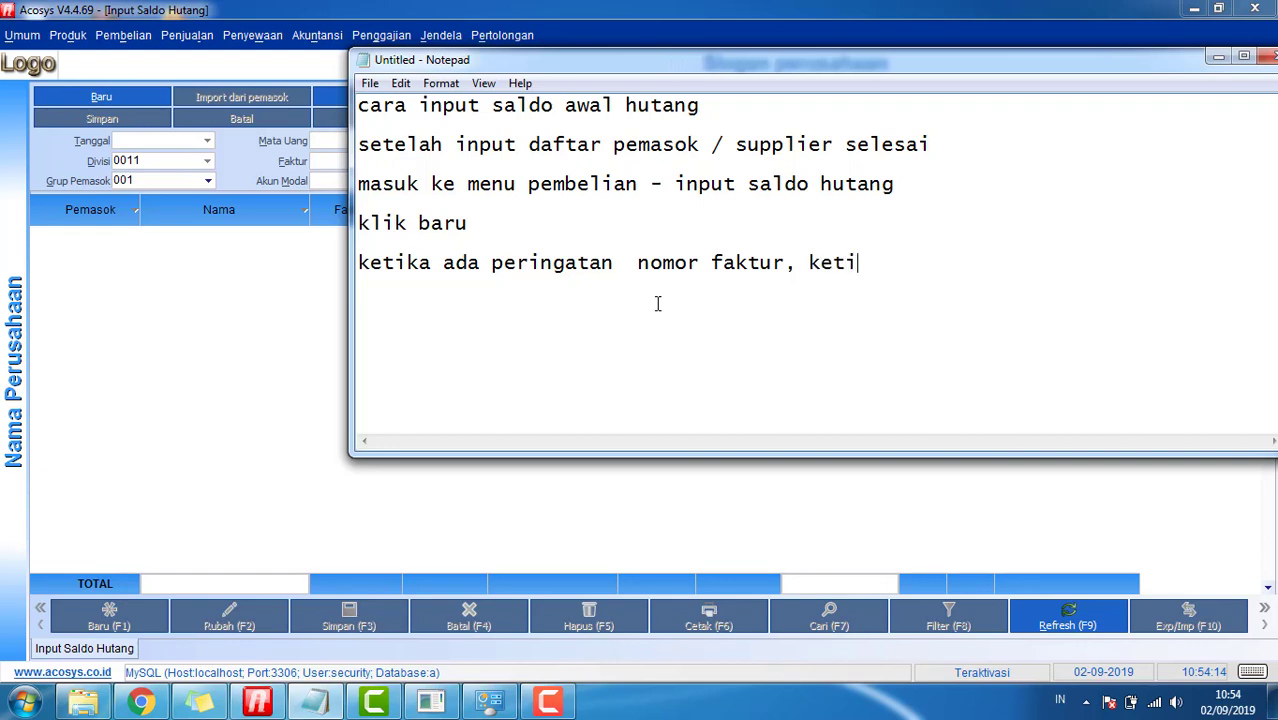
text(kan nmr fak)
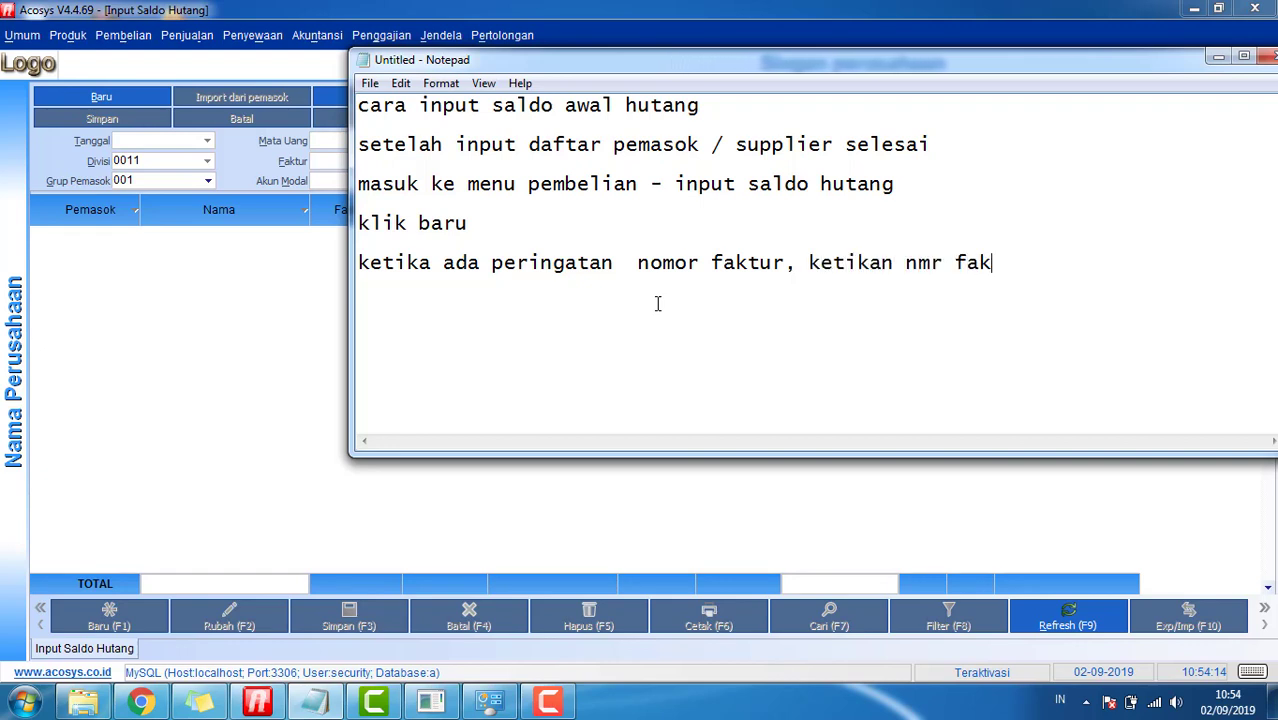
text(tur input sal)
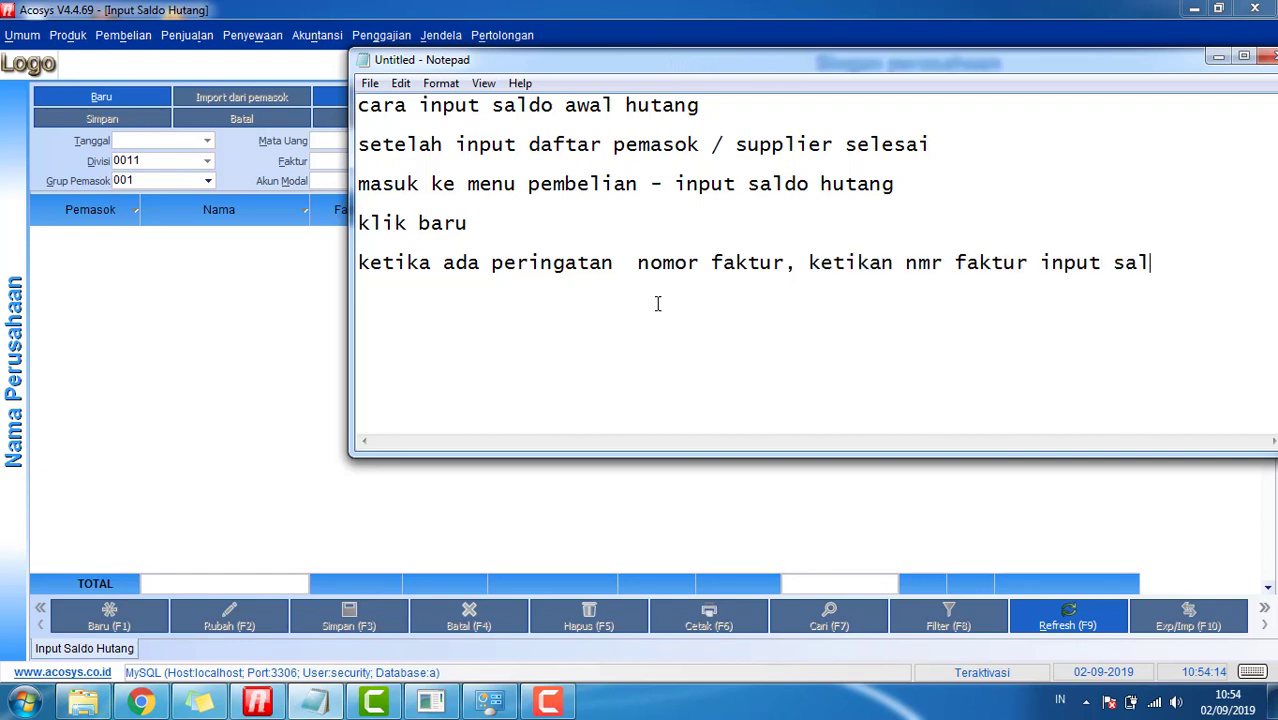
text(do )
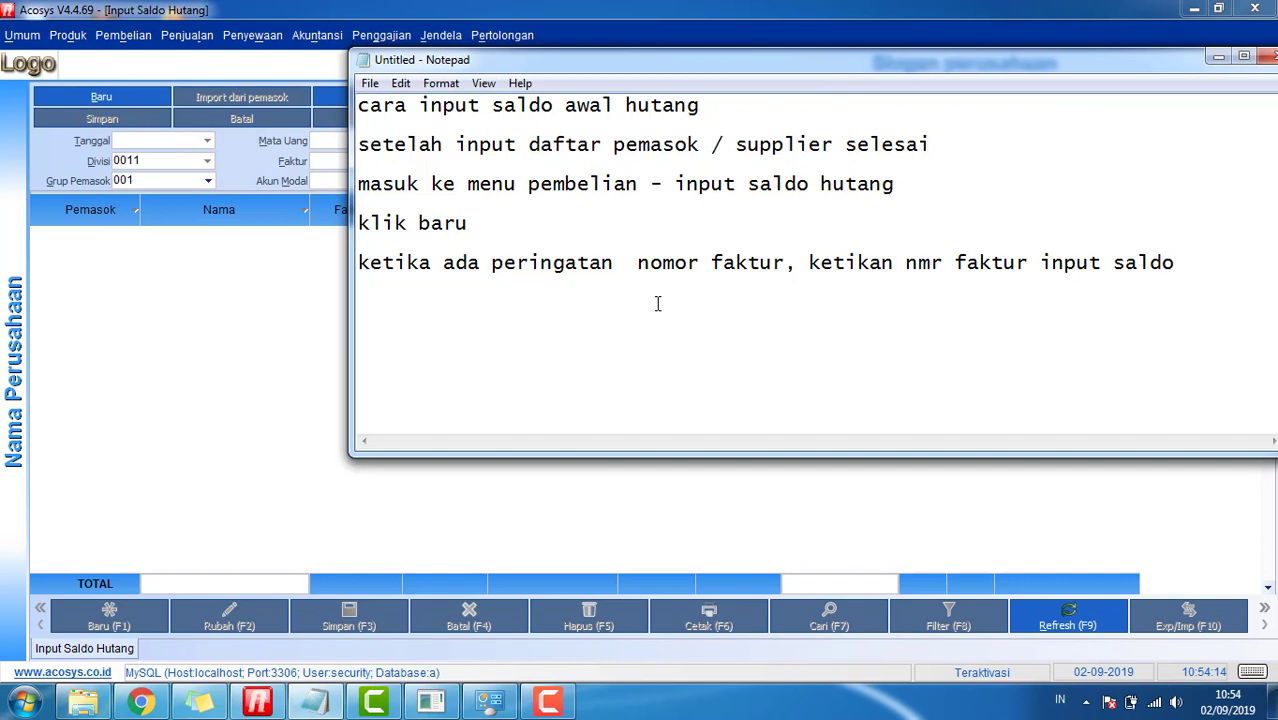
text(hutang)
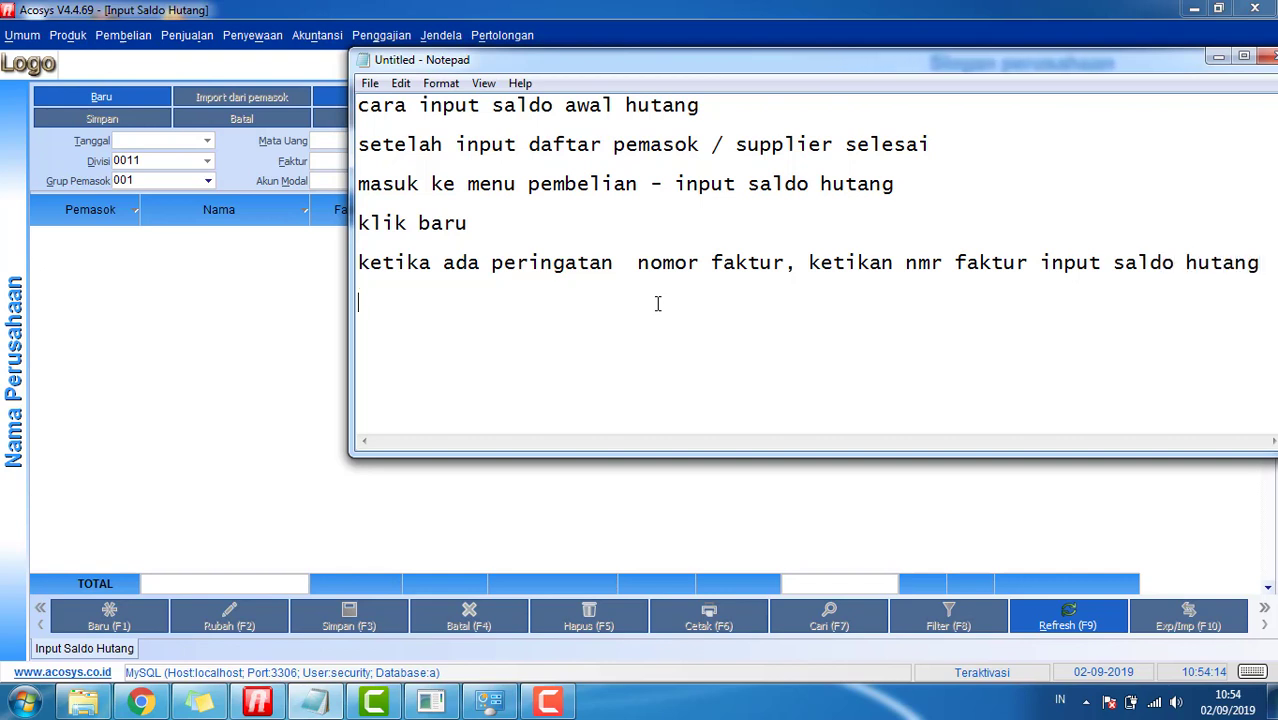
text(bukan nmr )
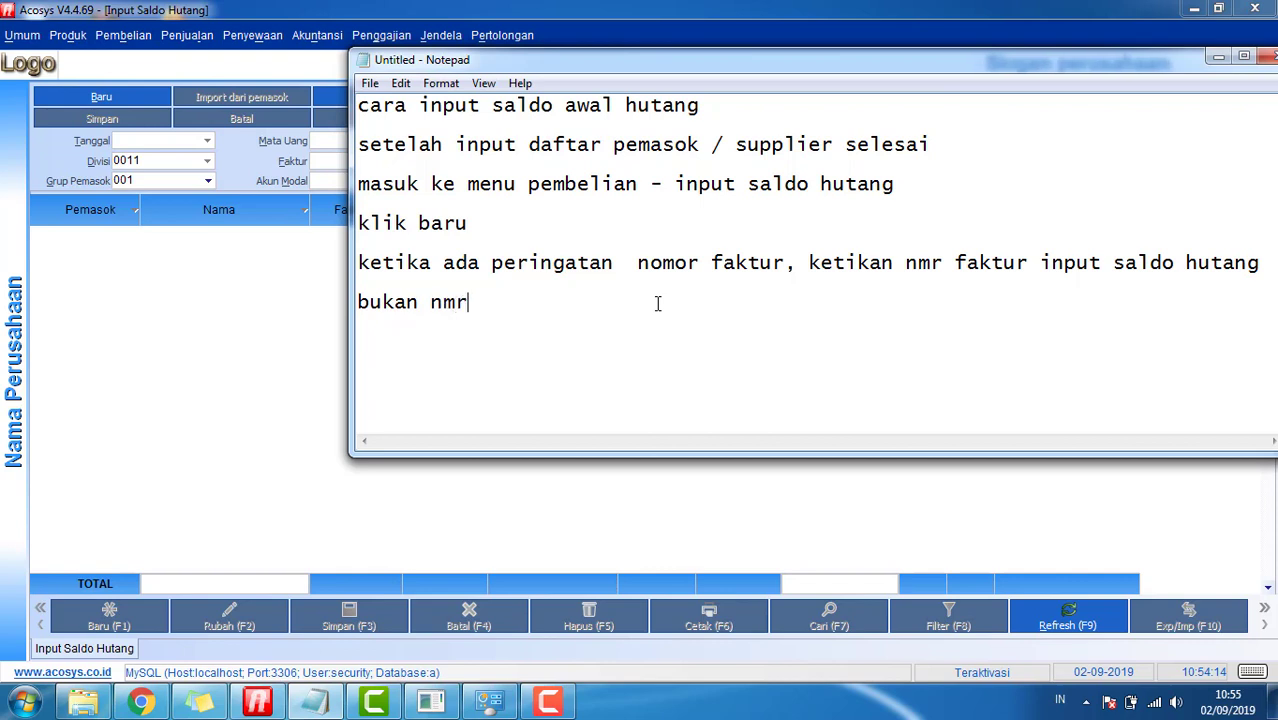
text(faktur hutang nya)
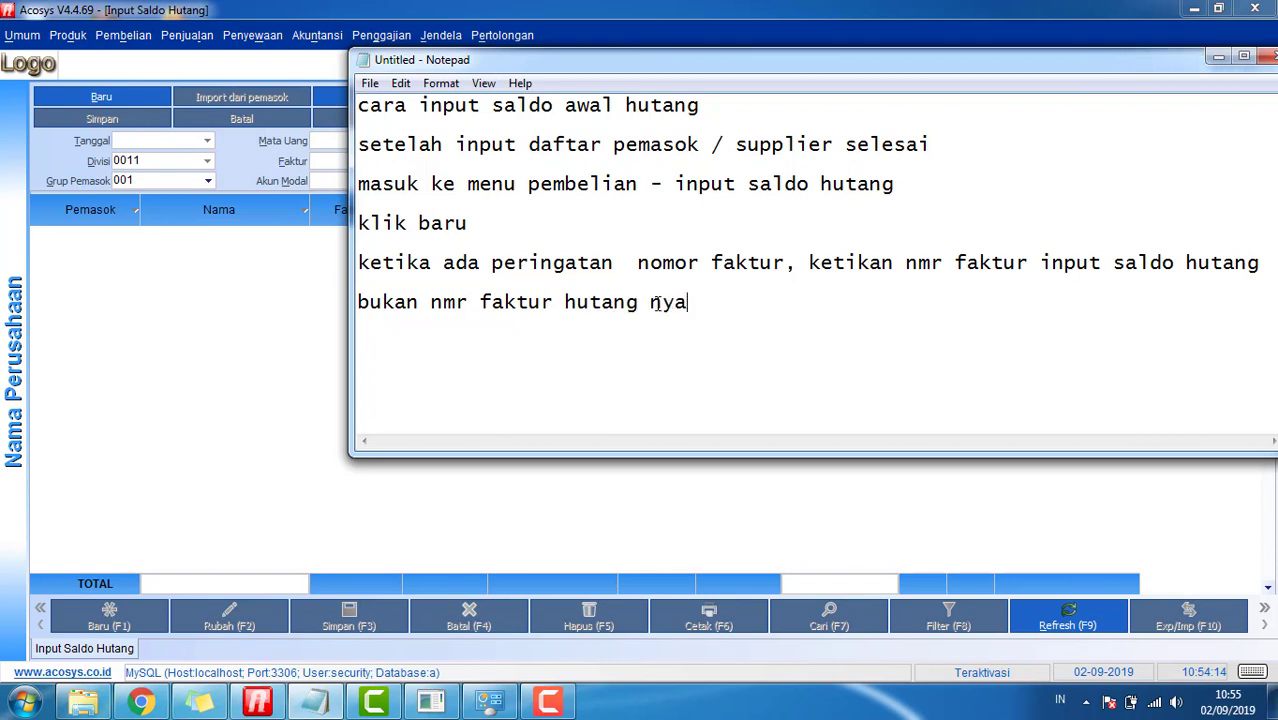
Return to Acosys and create the new opening-balance invoice with the number h001.
click(333, 303)
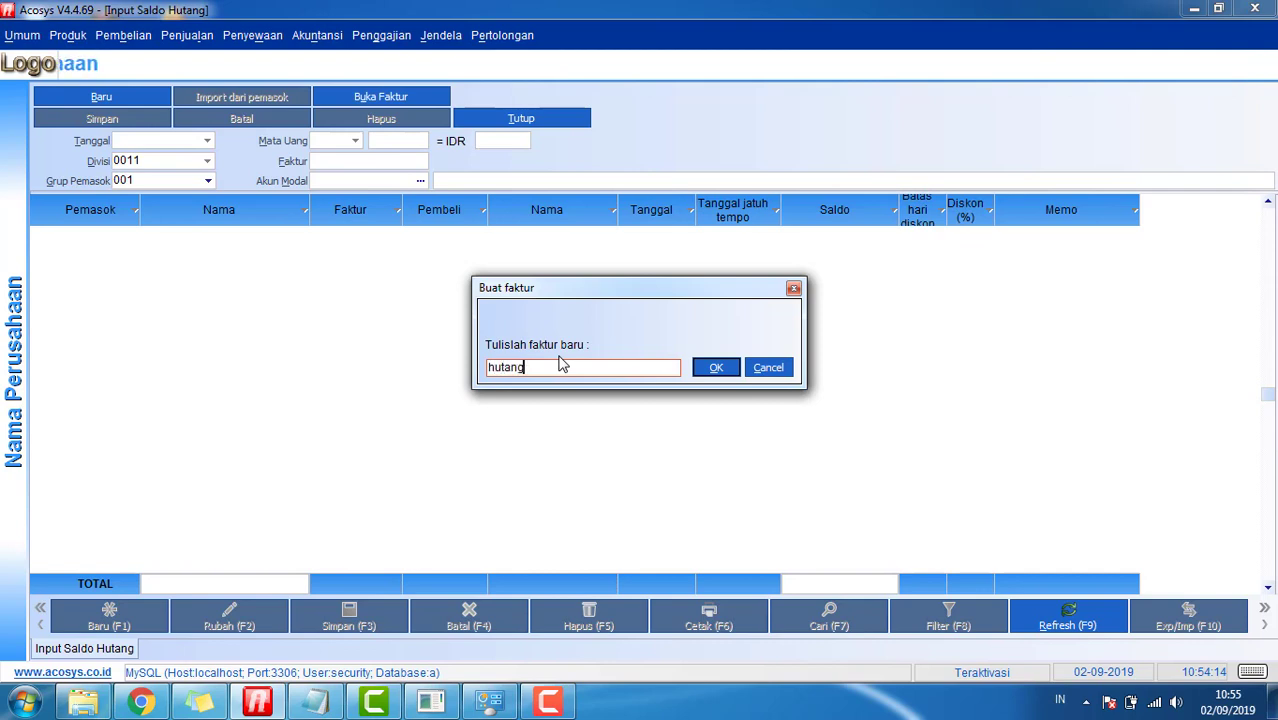
text(1)
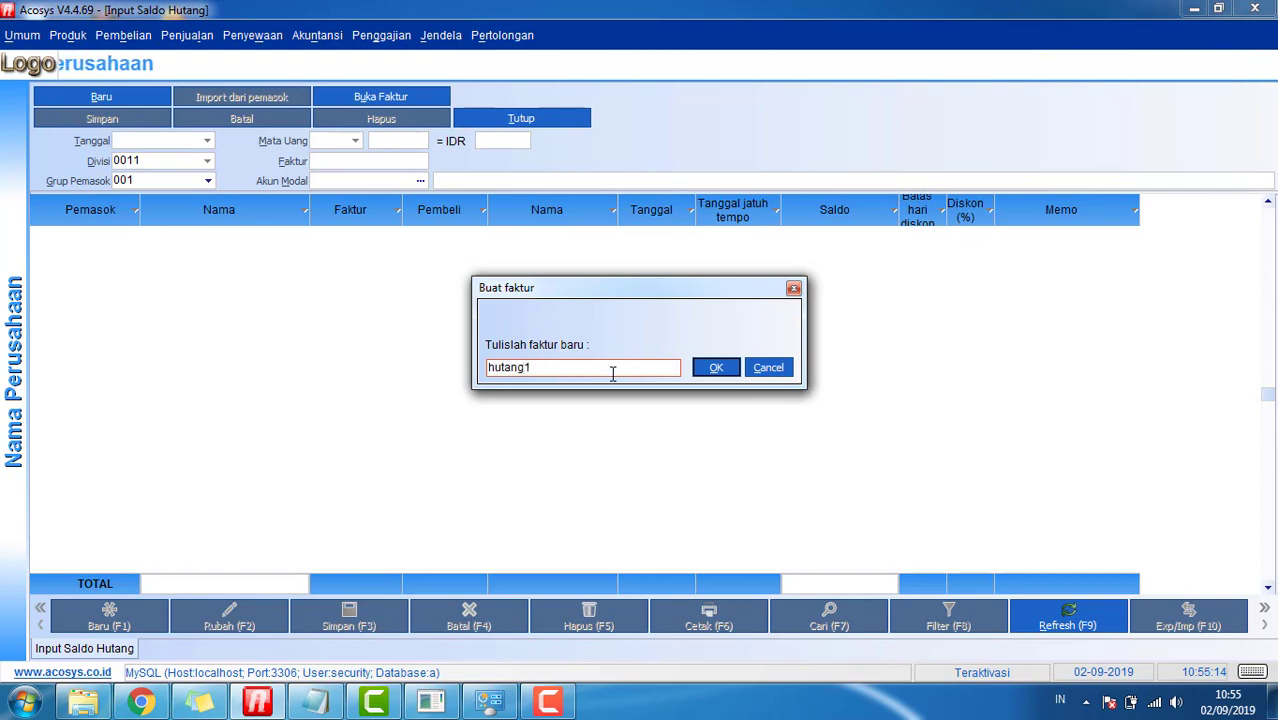
key(BackSpace)
key(BackSpace)
key(BackSpace)
key(BackSpace)
key(BackSpace)
key(BackSpace)
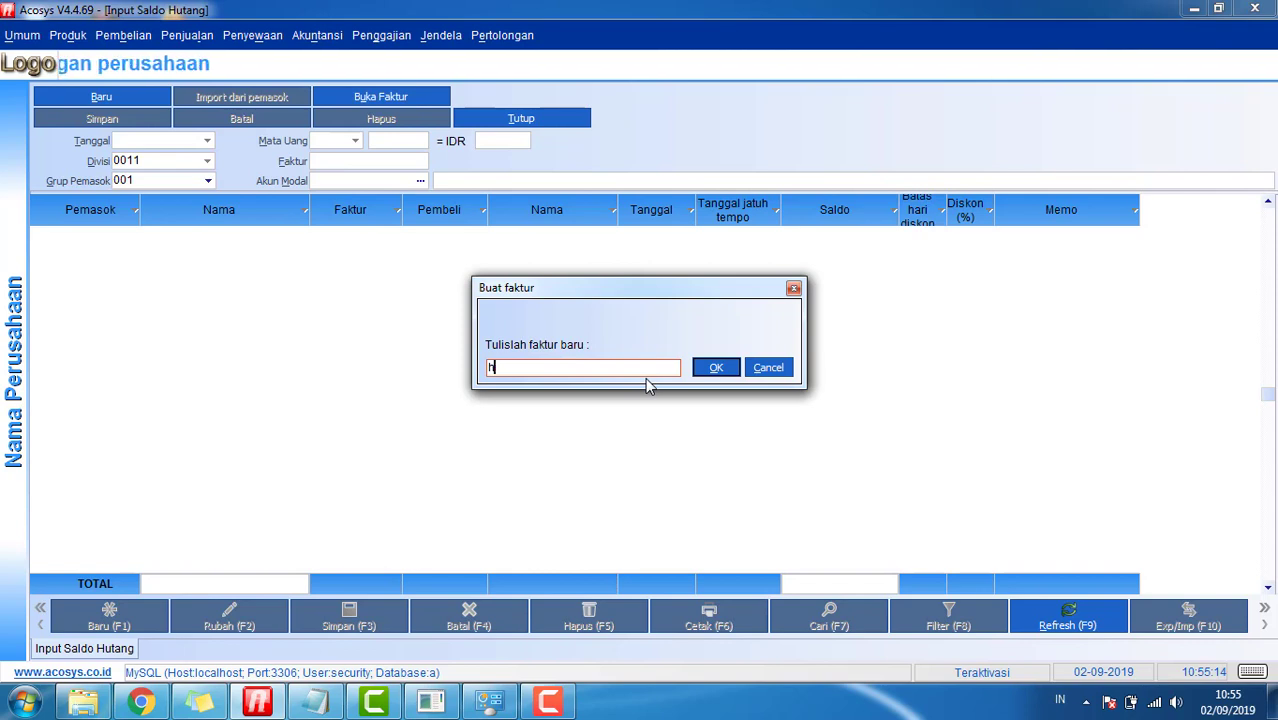
text(001)
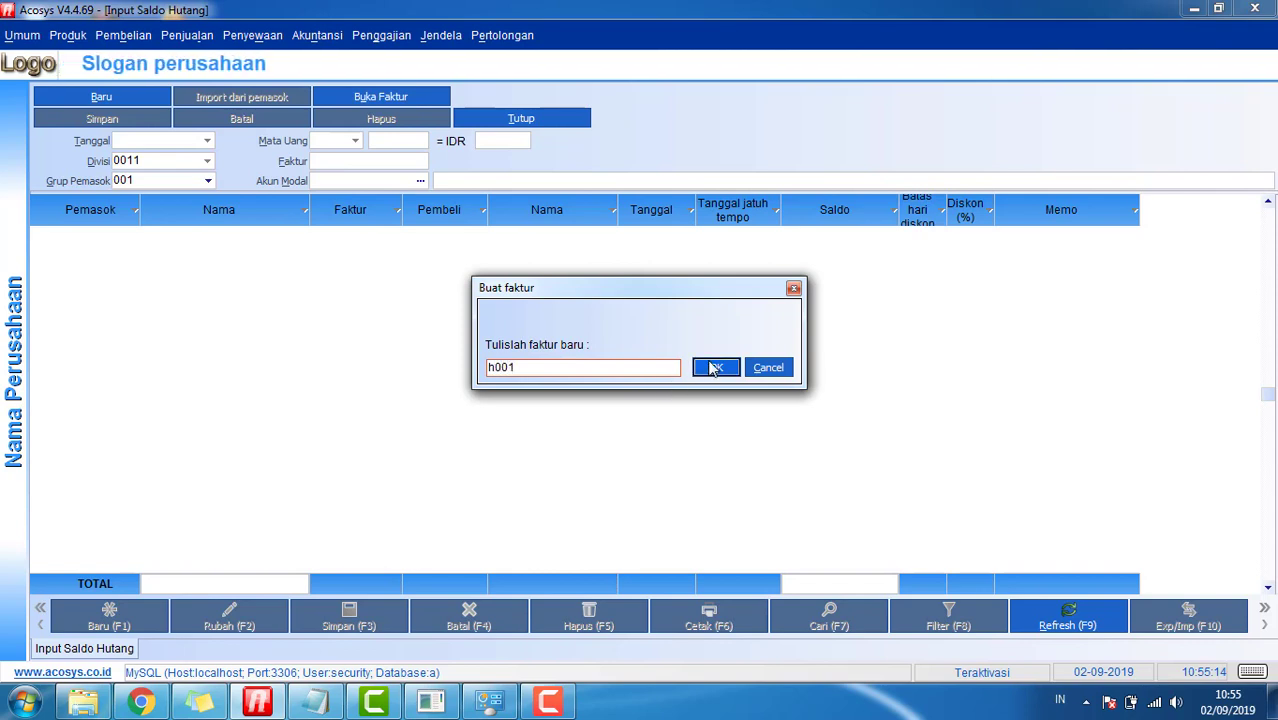
click(712, 368)
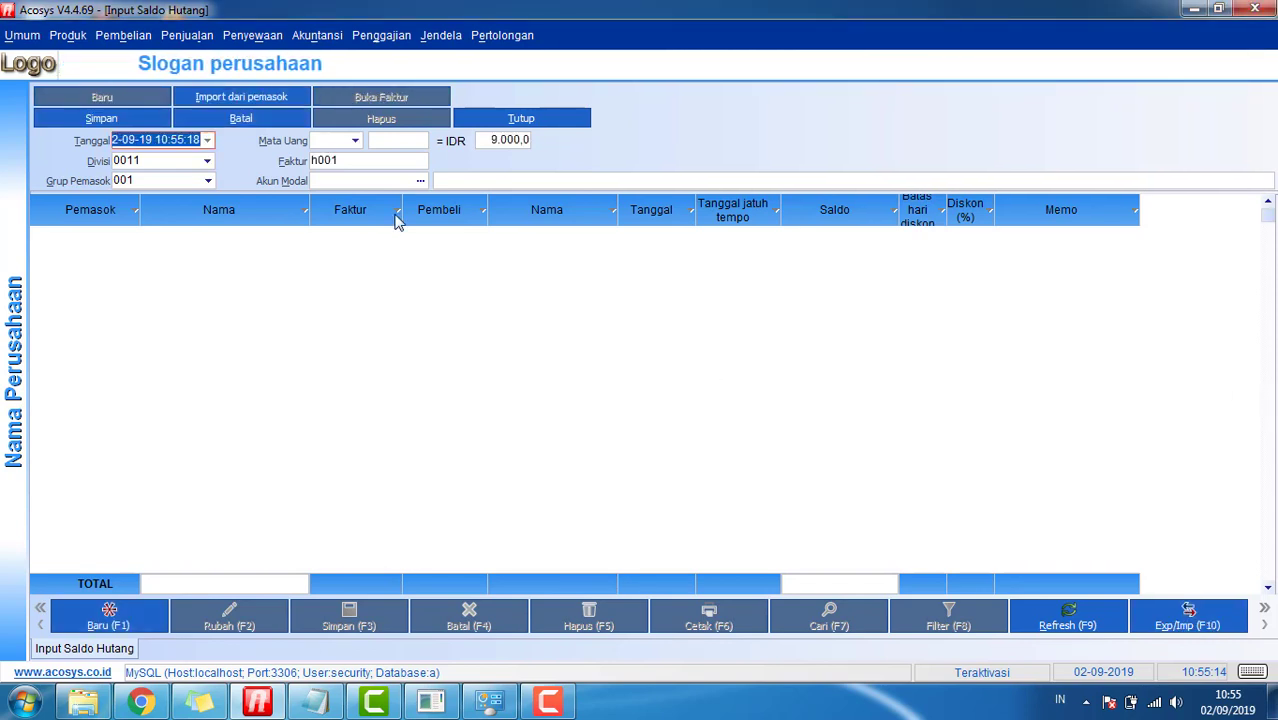
Set the invoice's currency to IDR and start a new row in the supplier balance table.
click(355, 140)
click(330, 170)
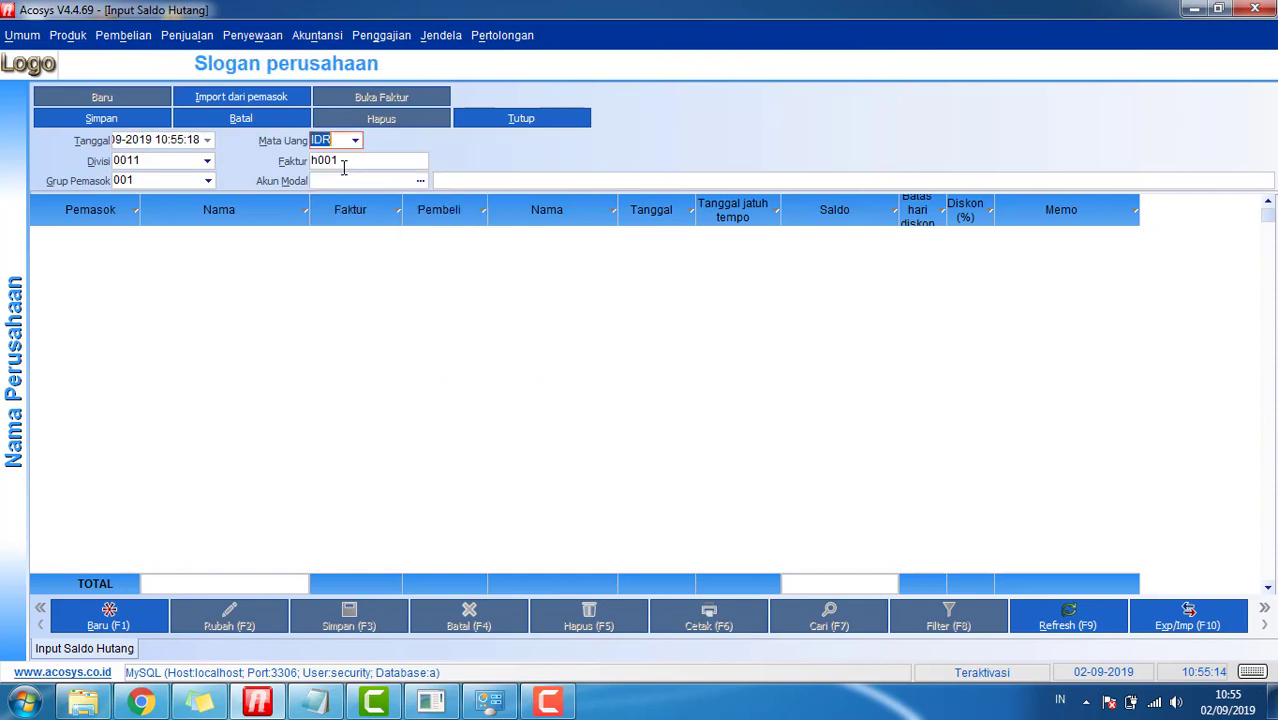
click(325, 438)
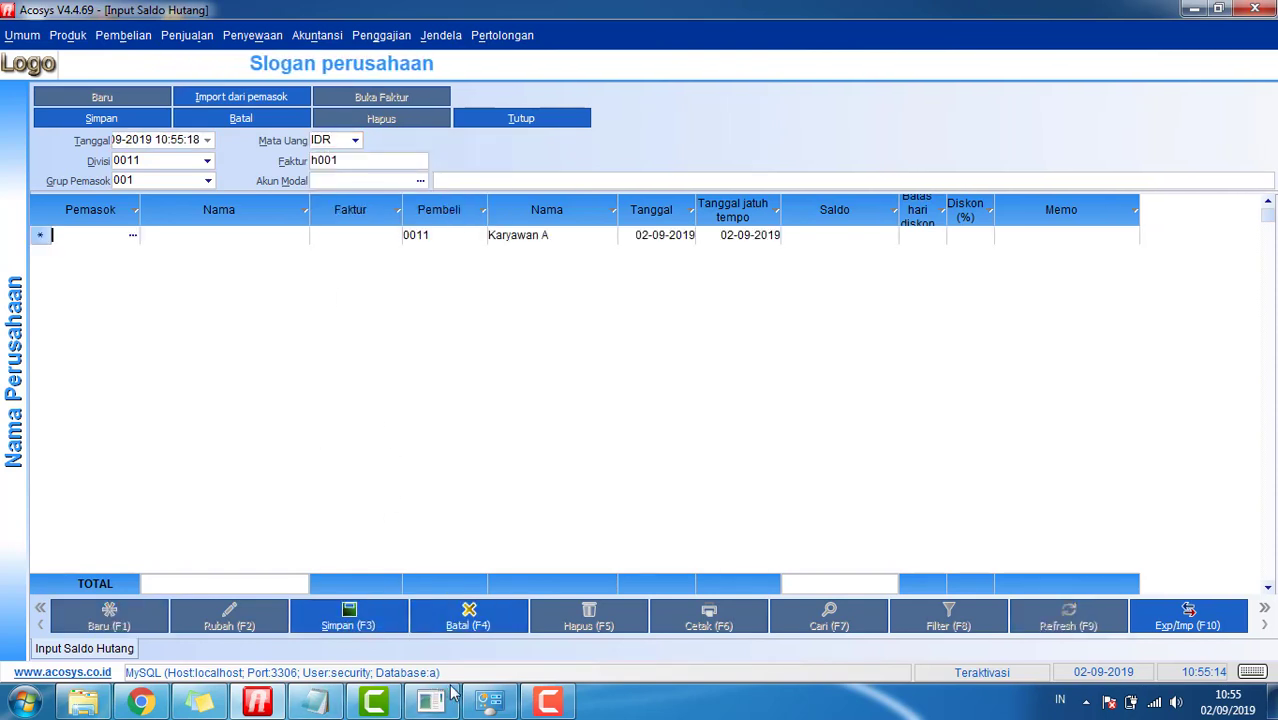
Switch to Notepad and add the line "kemudian pilih akun modal awal nya" to the notes.
click(308, 710)
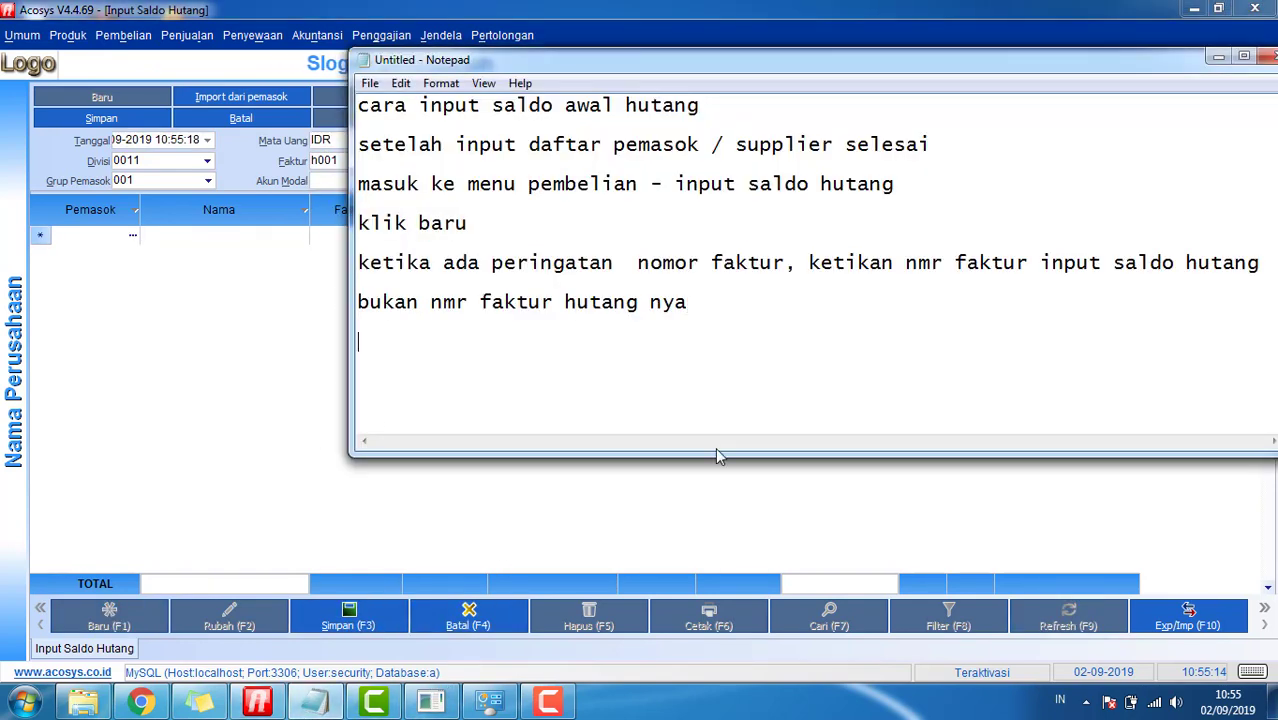
key(Return)
key(Return)
text(kemudian pi)
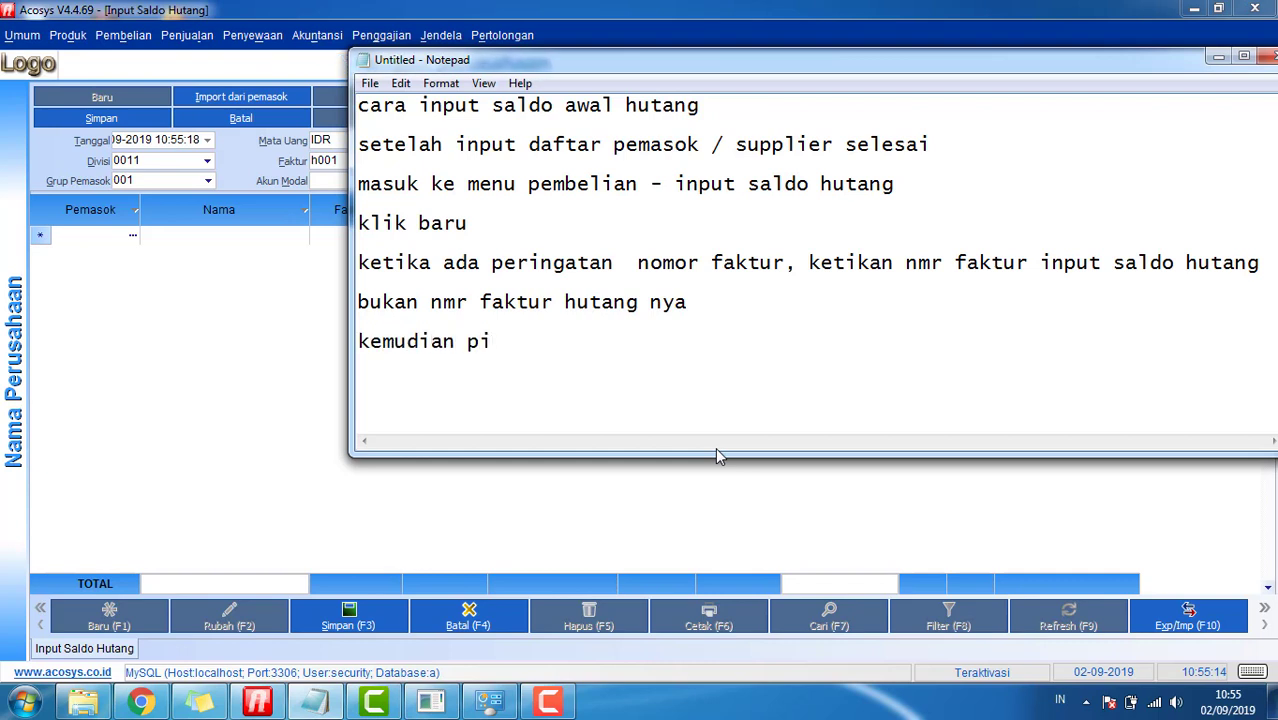
text(lih ak)
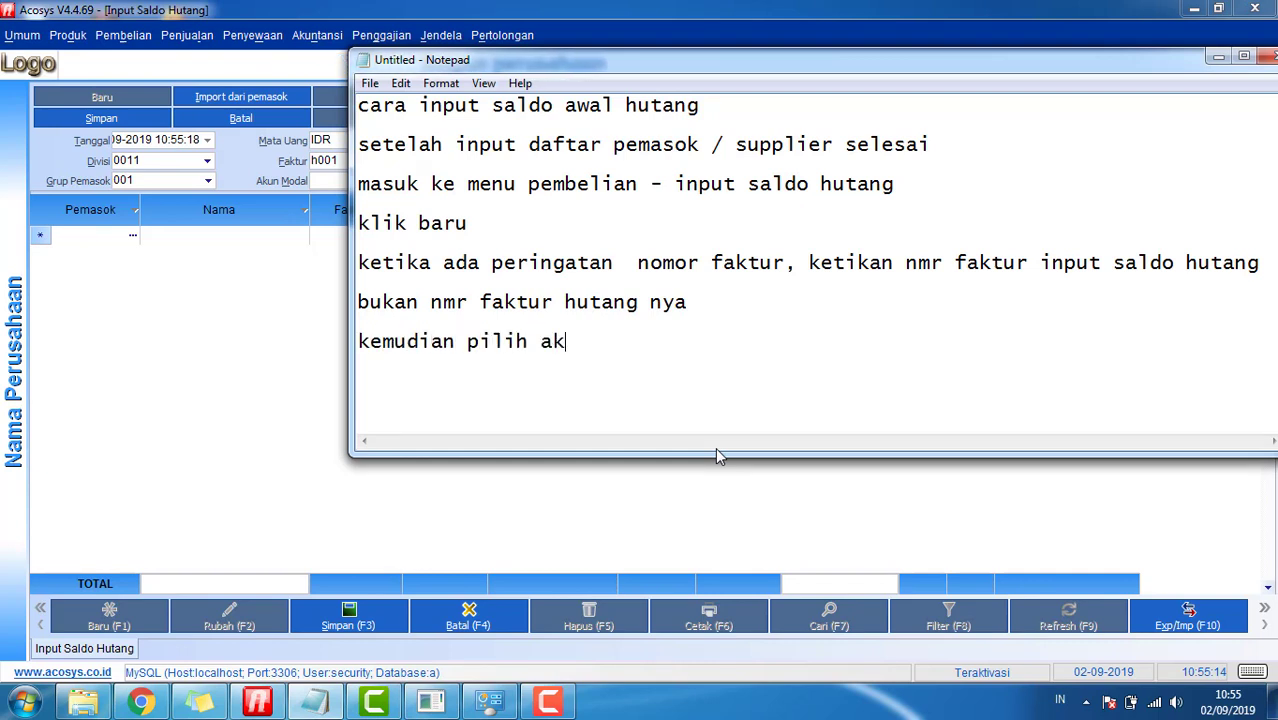
text(un modal awal)
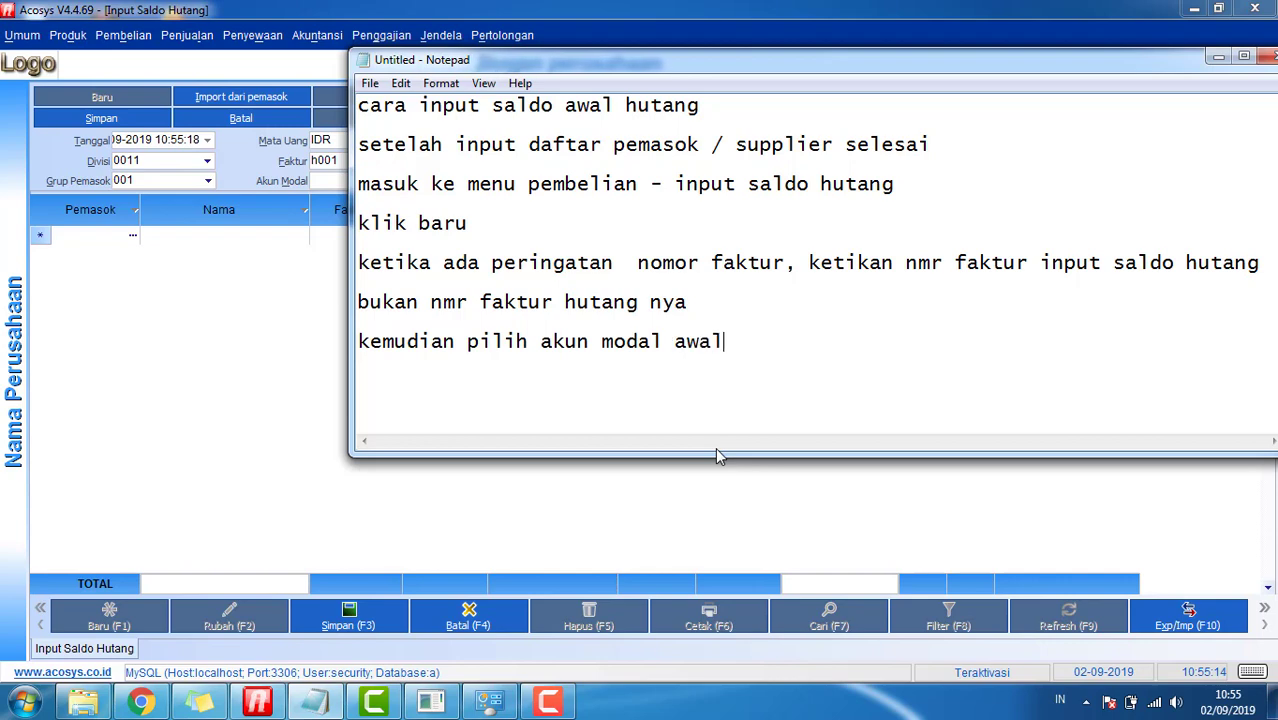
text( nya)
Return to Acosys, search the accounts for "modal" and set the invoice's Akun Modal to Modal Tn. A.
click(213, 368)
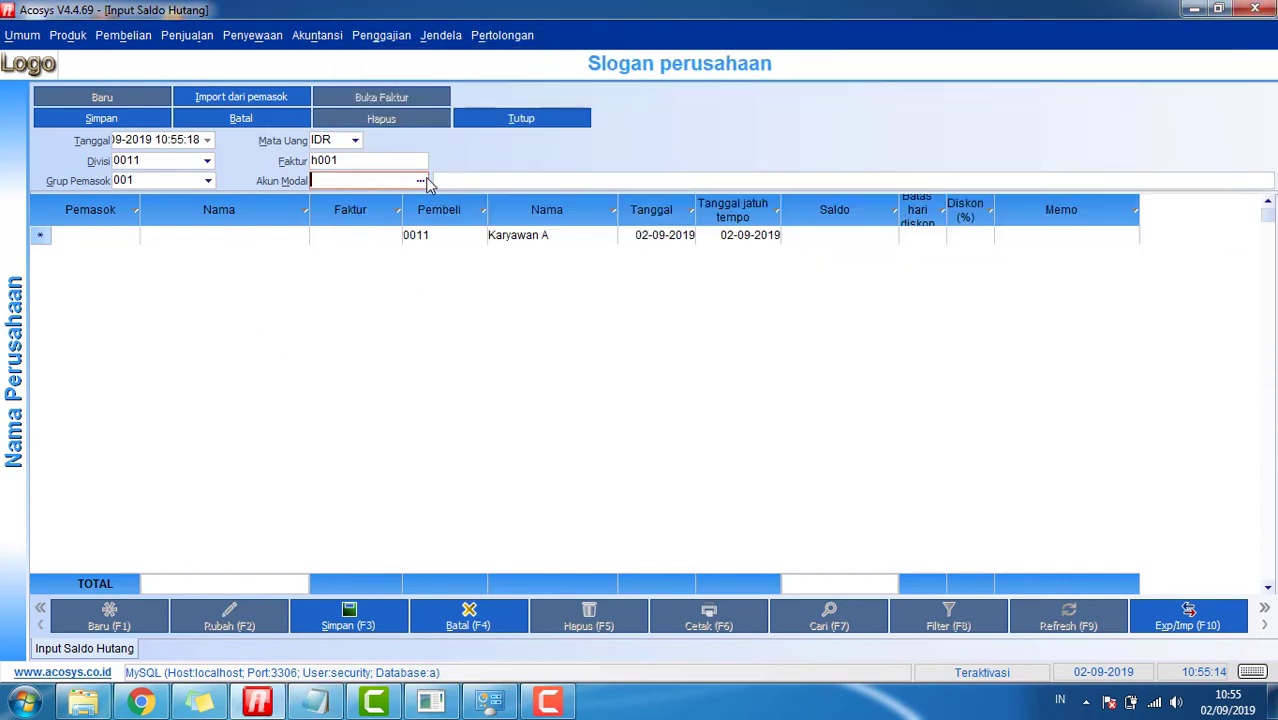
click(420, 180)
text(modal)
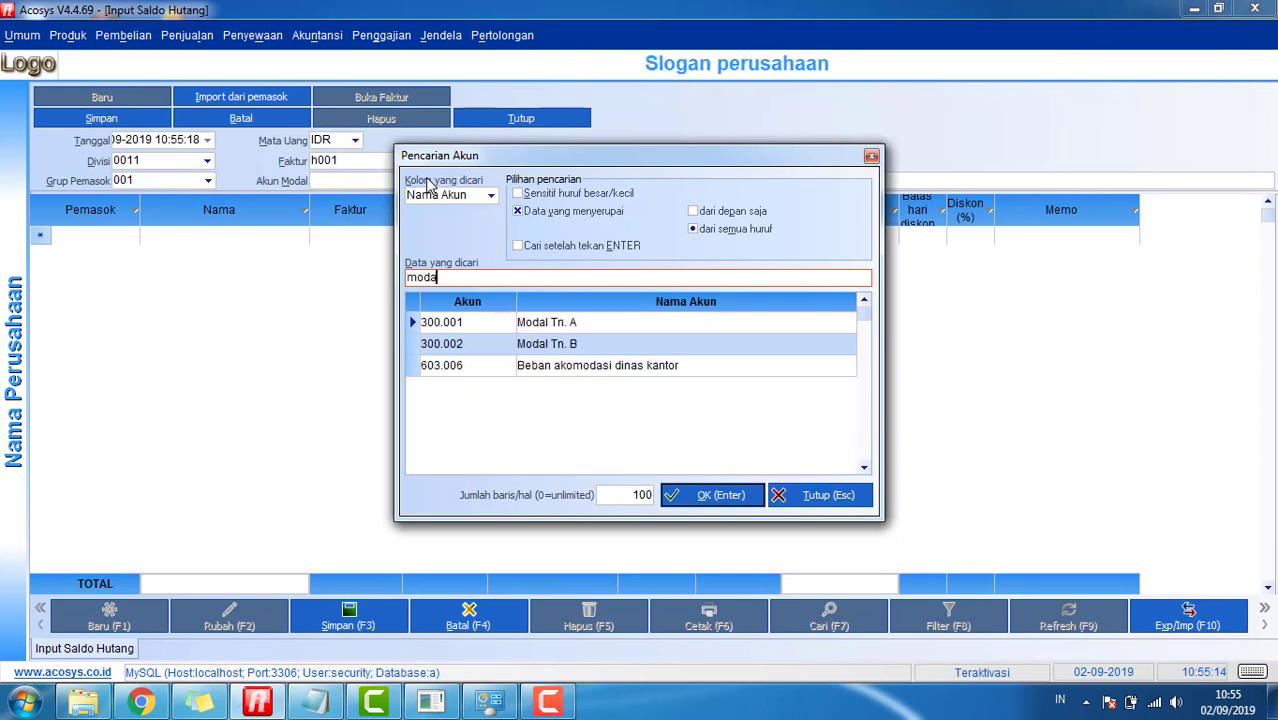
key(Return)
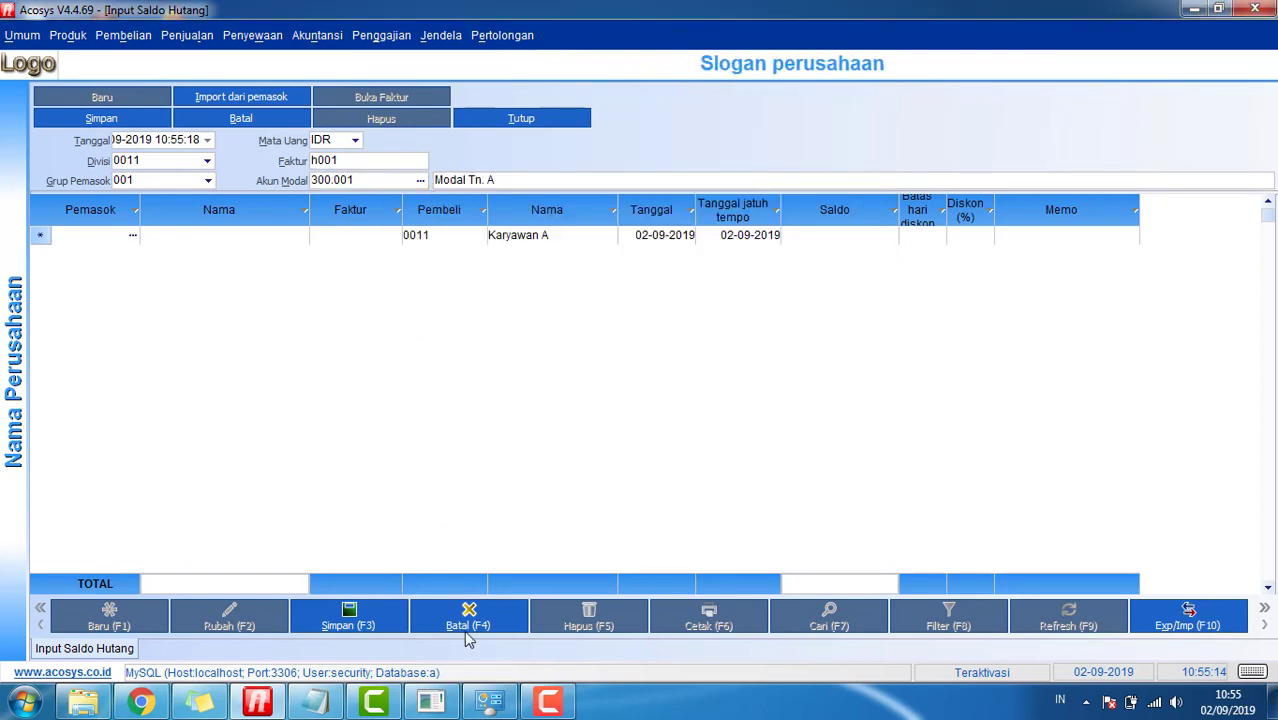
Switch to Notepad and replace all the existing notes with "kemudian pilih pemasok nya".
click(316, 702)
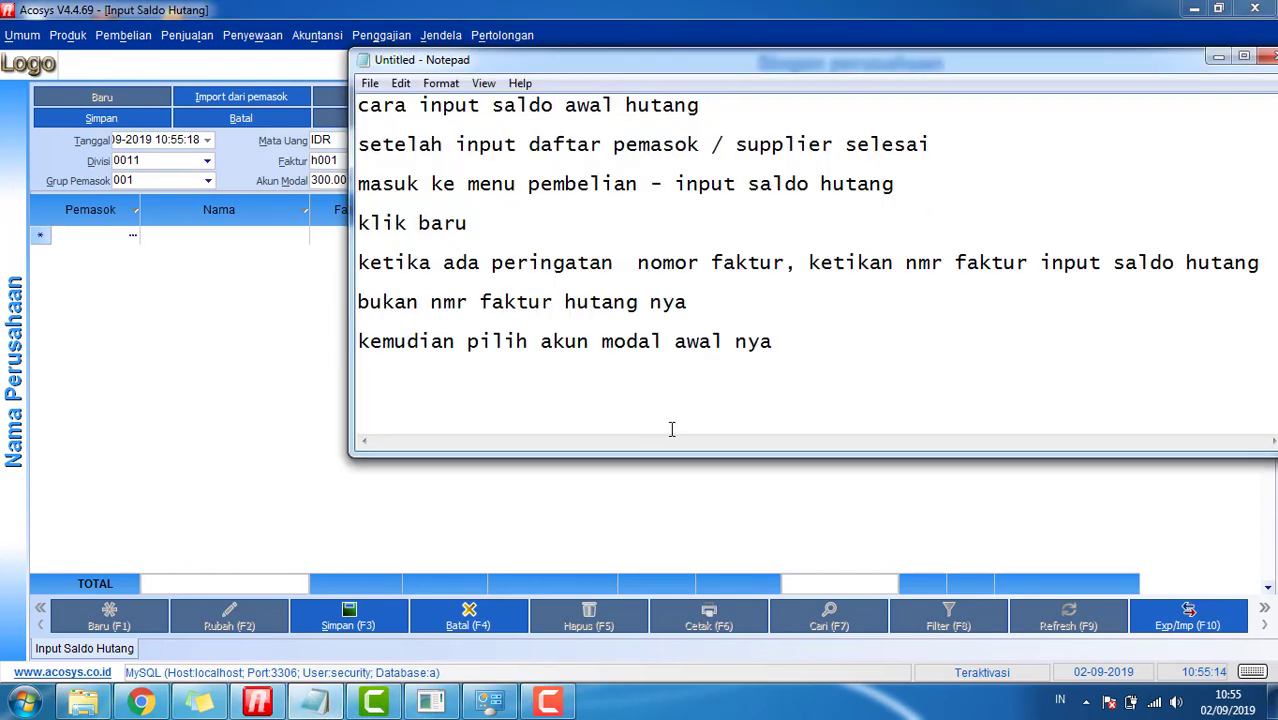
key(ctrl+a)
text(kedm)
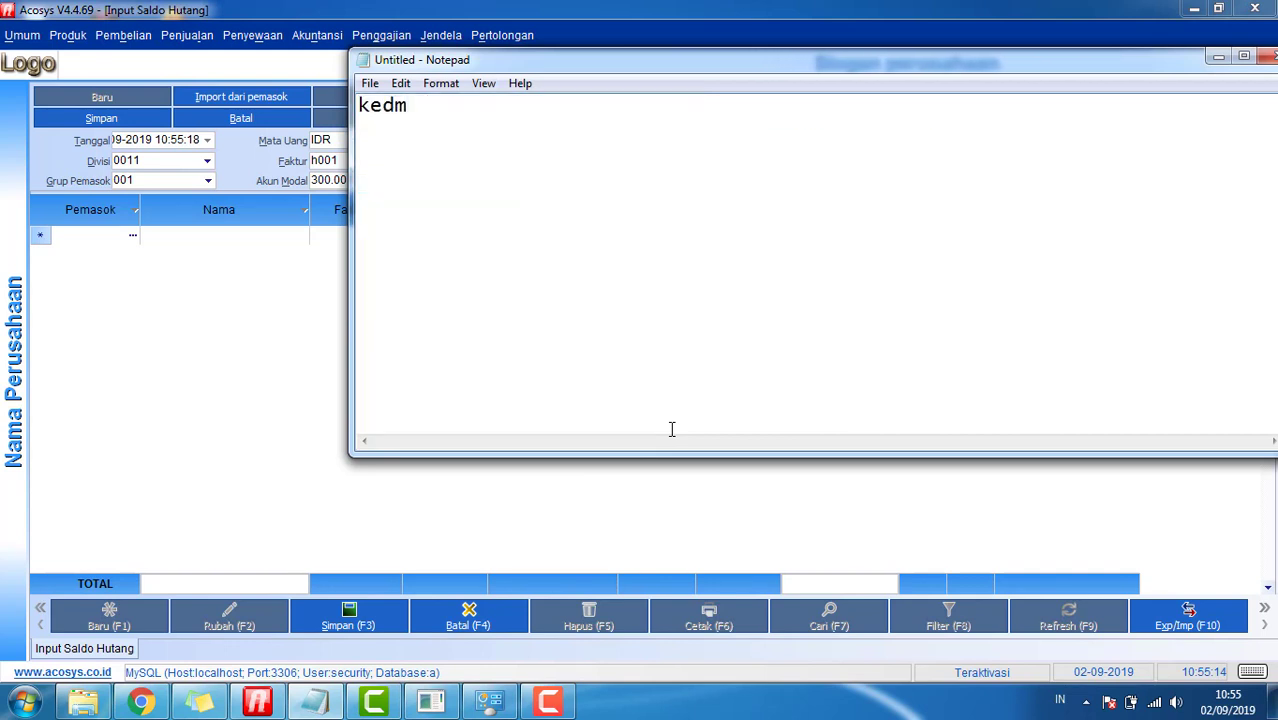
text(udian)
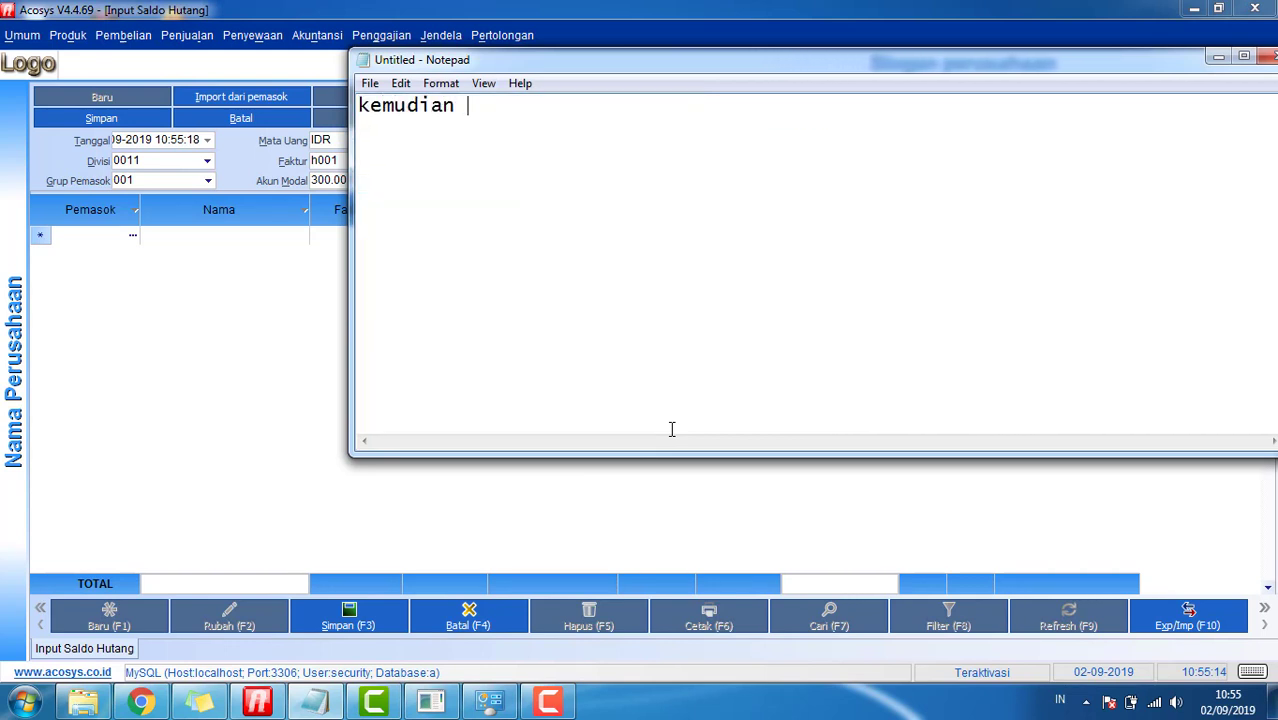
text( pilih pem)
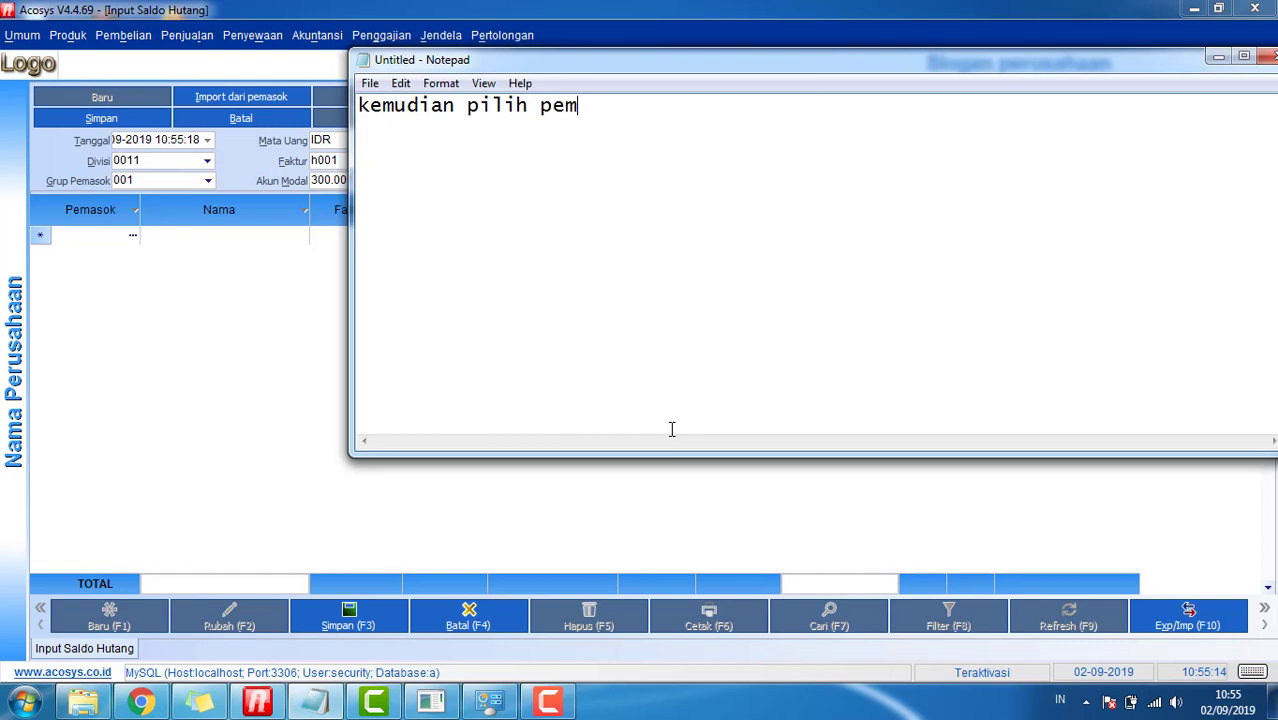
text(asok nya)
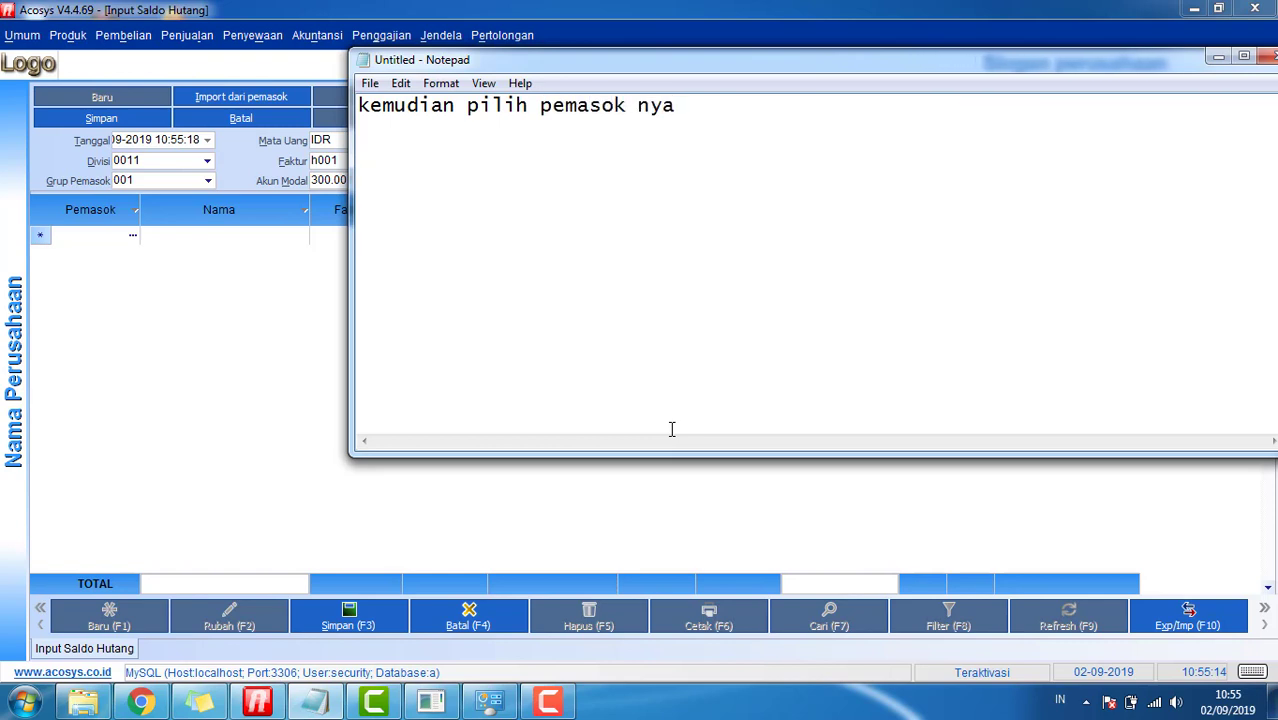
Extend the Notepad sentence with ", ketikan nomor faktur hutang, tgl jth tempo nya".
text(, ketikan nomor faktur)
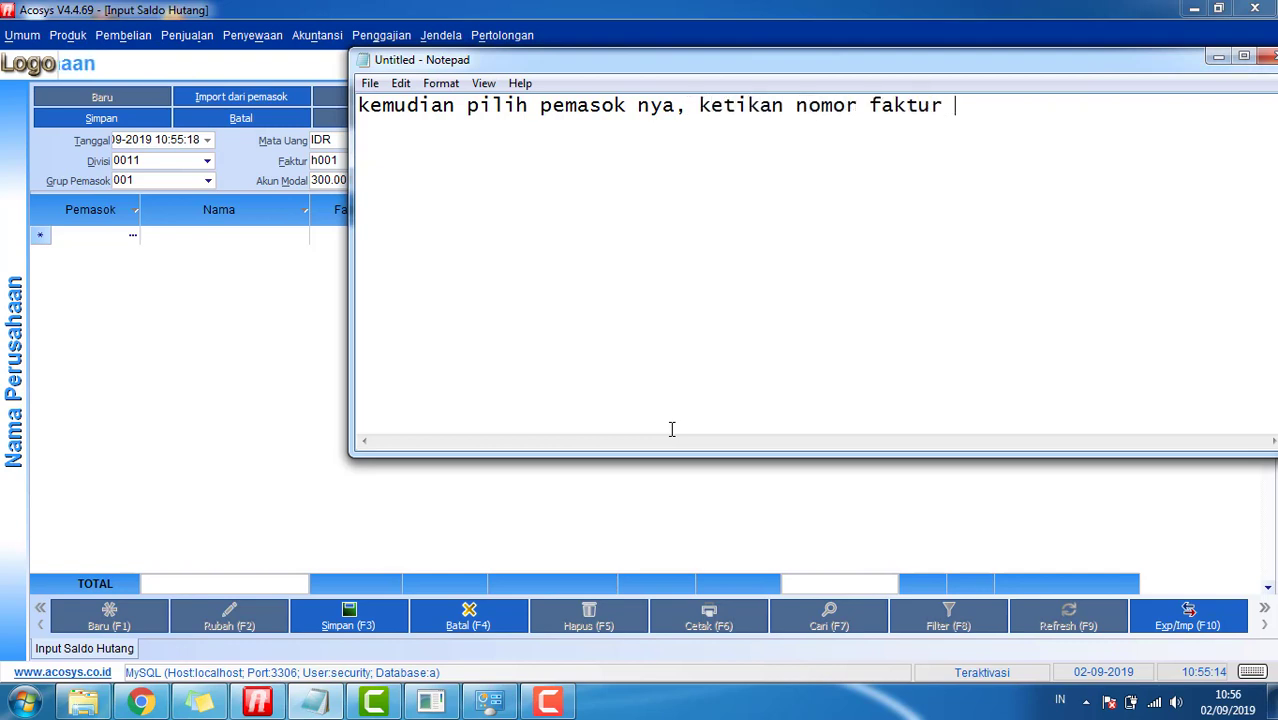
text(hutang, )
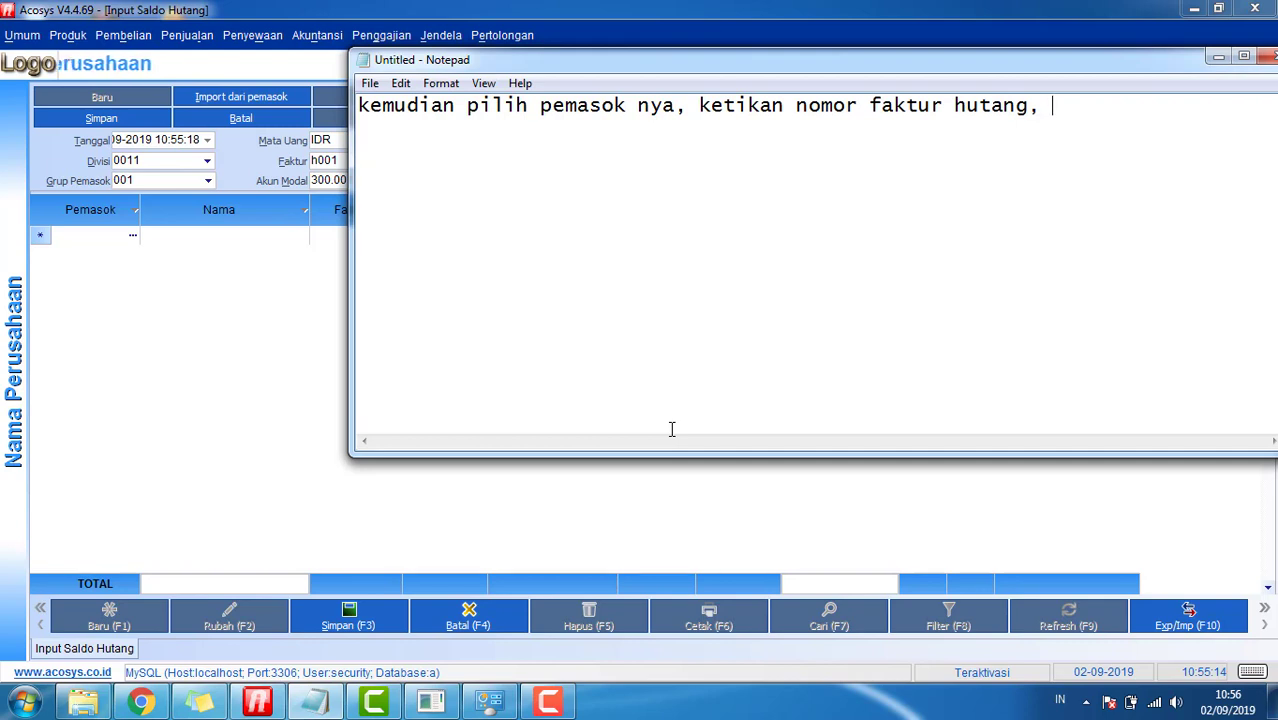
text(tgl)
key(ctrl+a)
key(BackSpace)
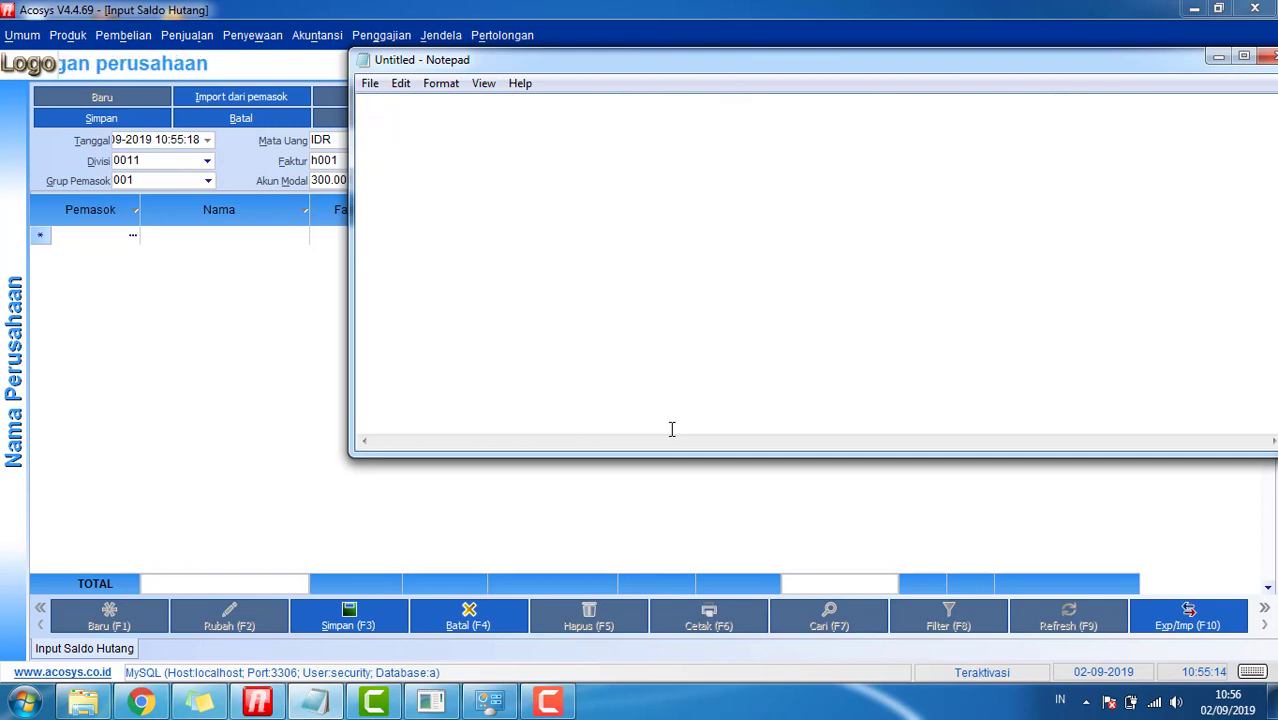
text(jth tempo ny)
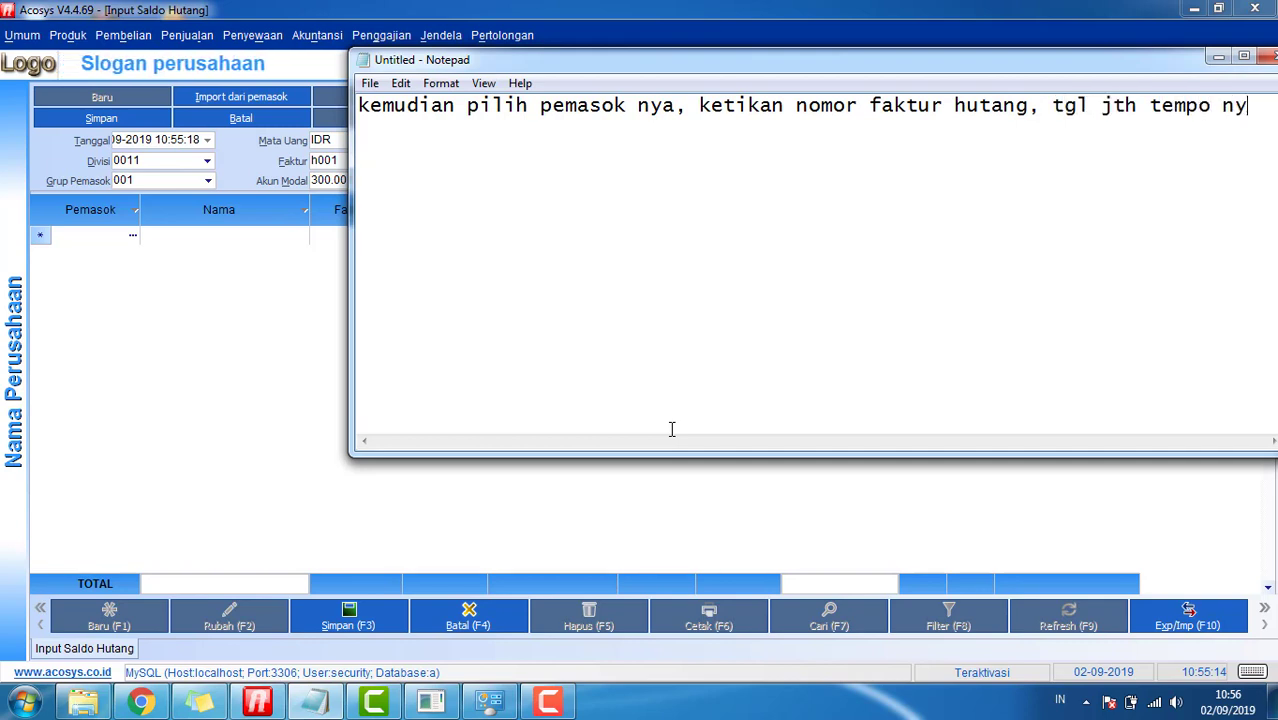
text(a)
Add the line "dan saldo hutang nya" below the first sentence of the notes.
key(Return)
key(Return)
text(dan )
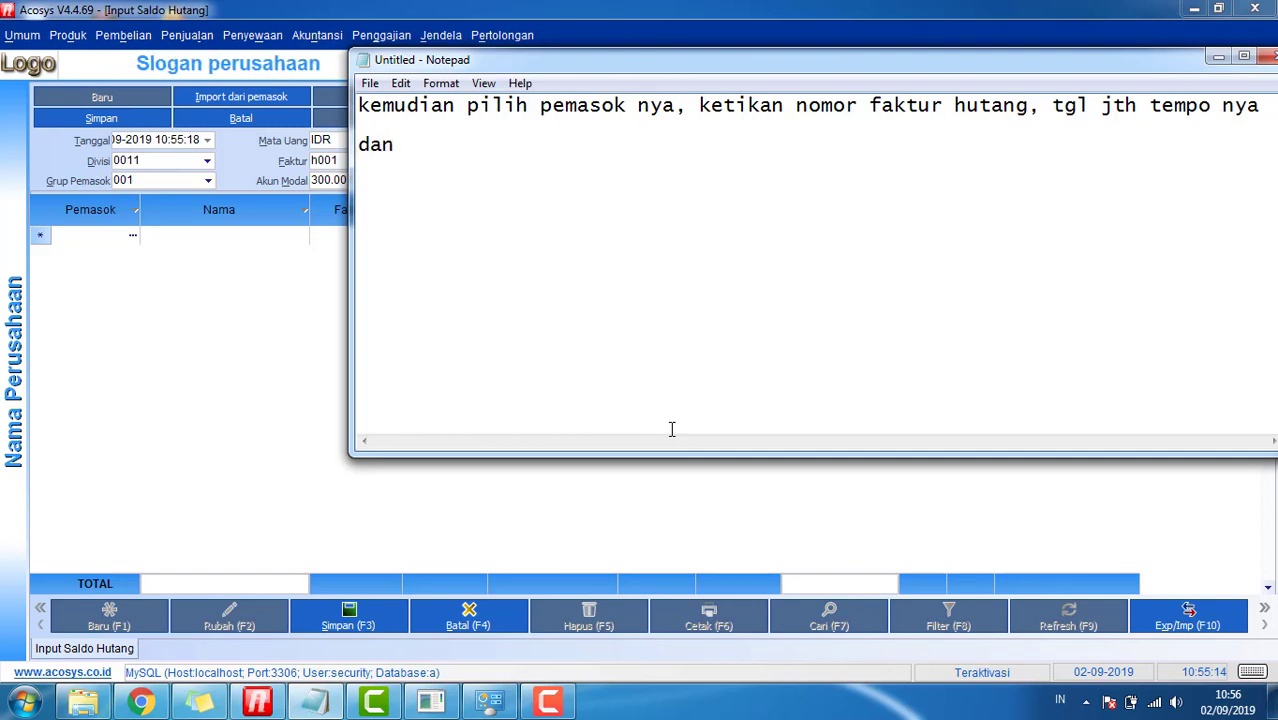
text(saldo)
key(BackSpace)
text(do )
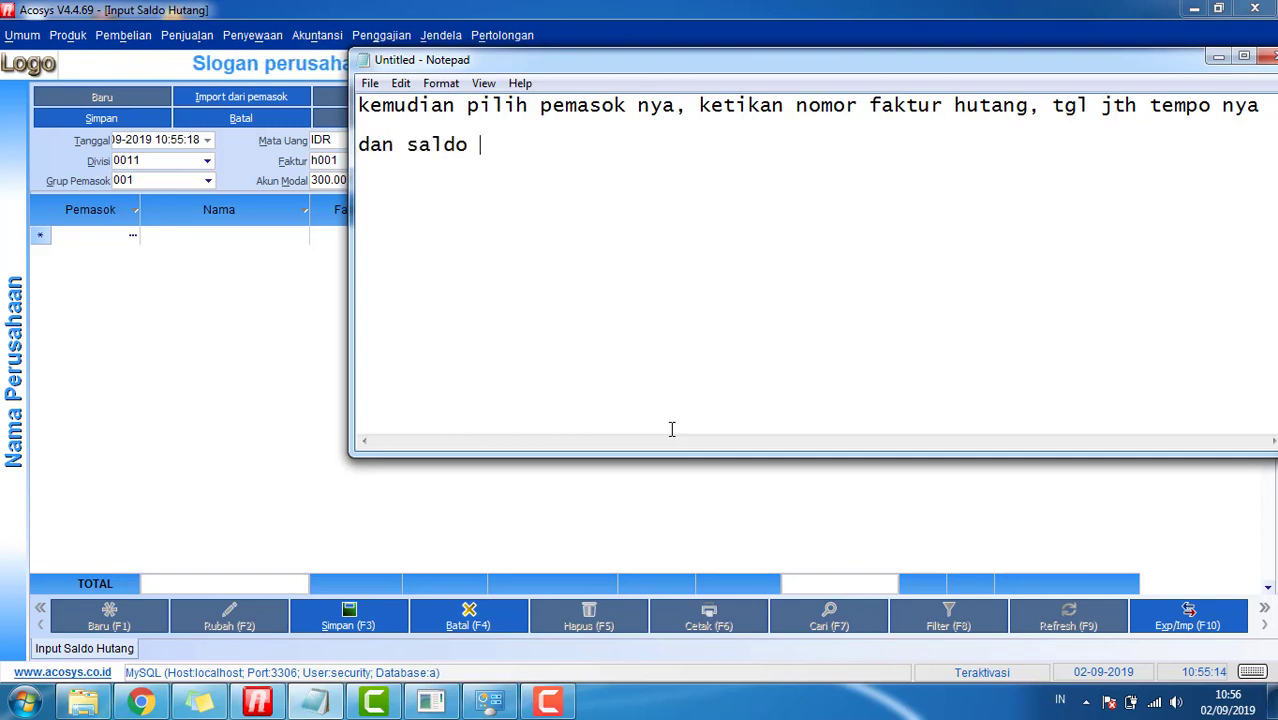
text(hutang nya)
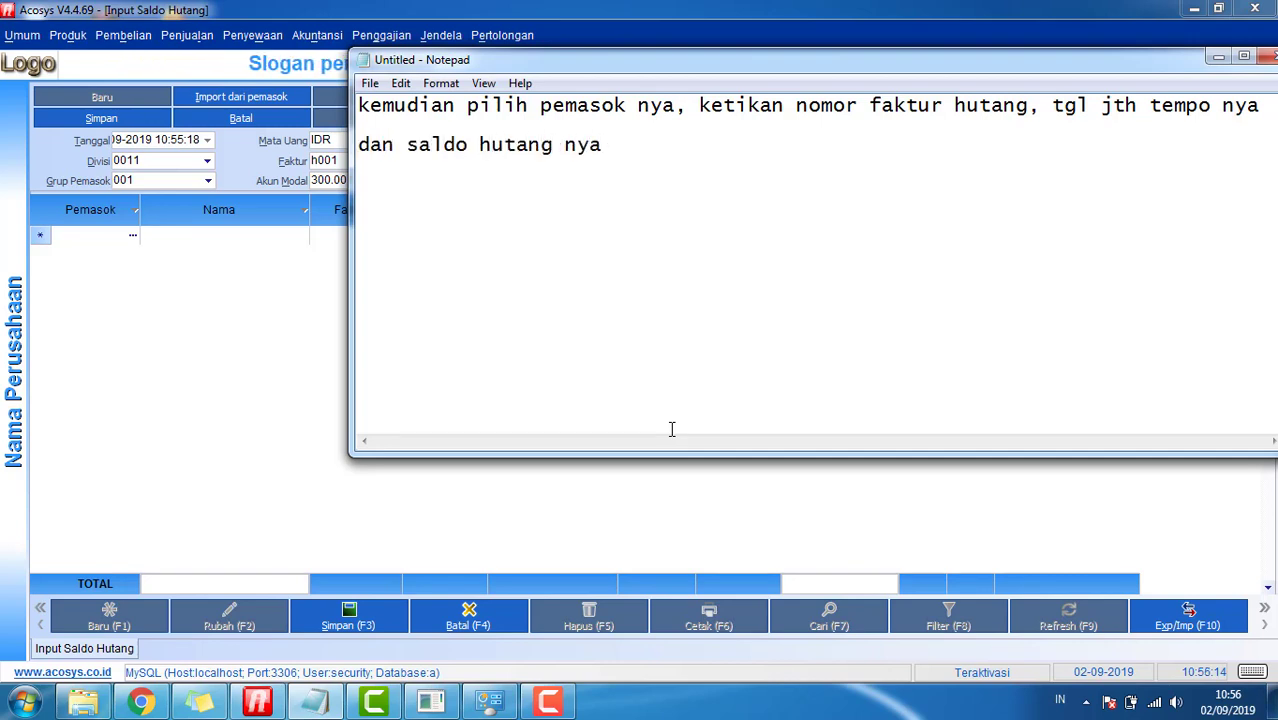
Return to Acosys and fill the first balance row with supplier PEMASOK 1 and invoice number 098123.
click(108, 551)
click(131, 236)
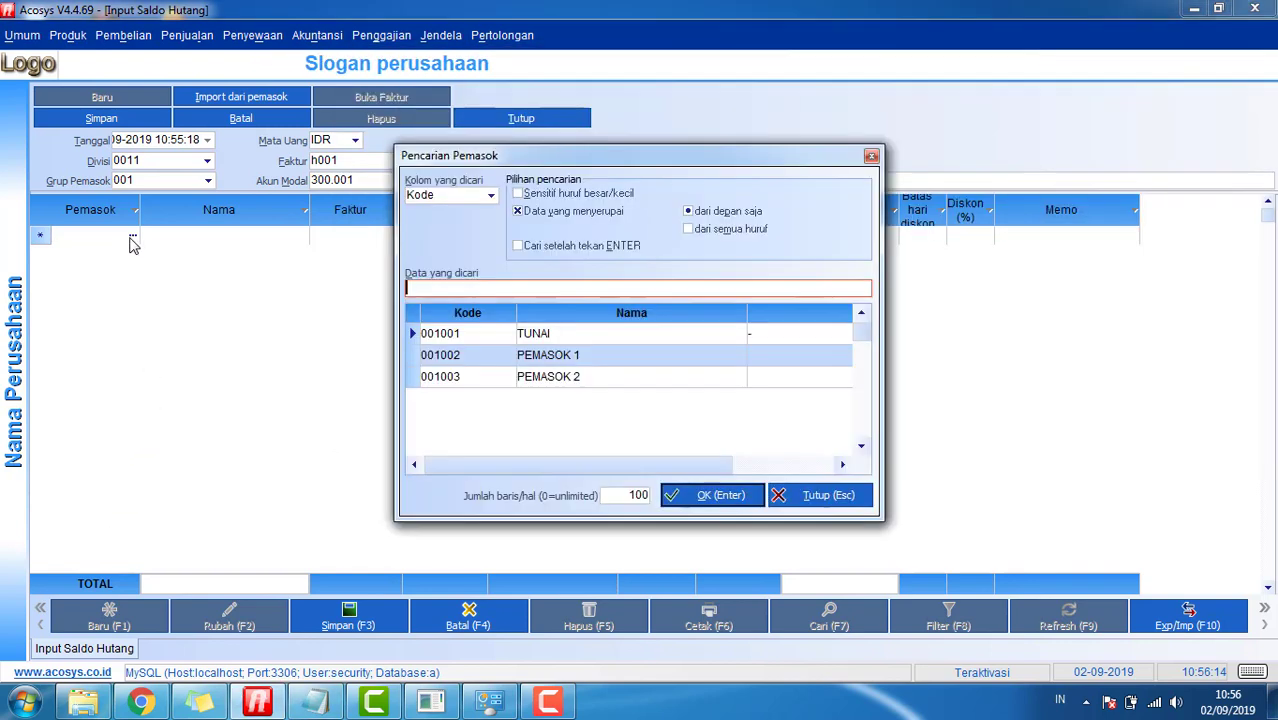
double_click(580, 355)
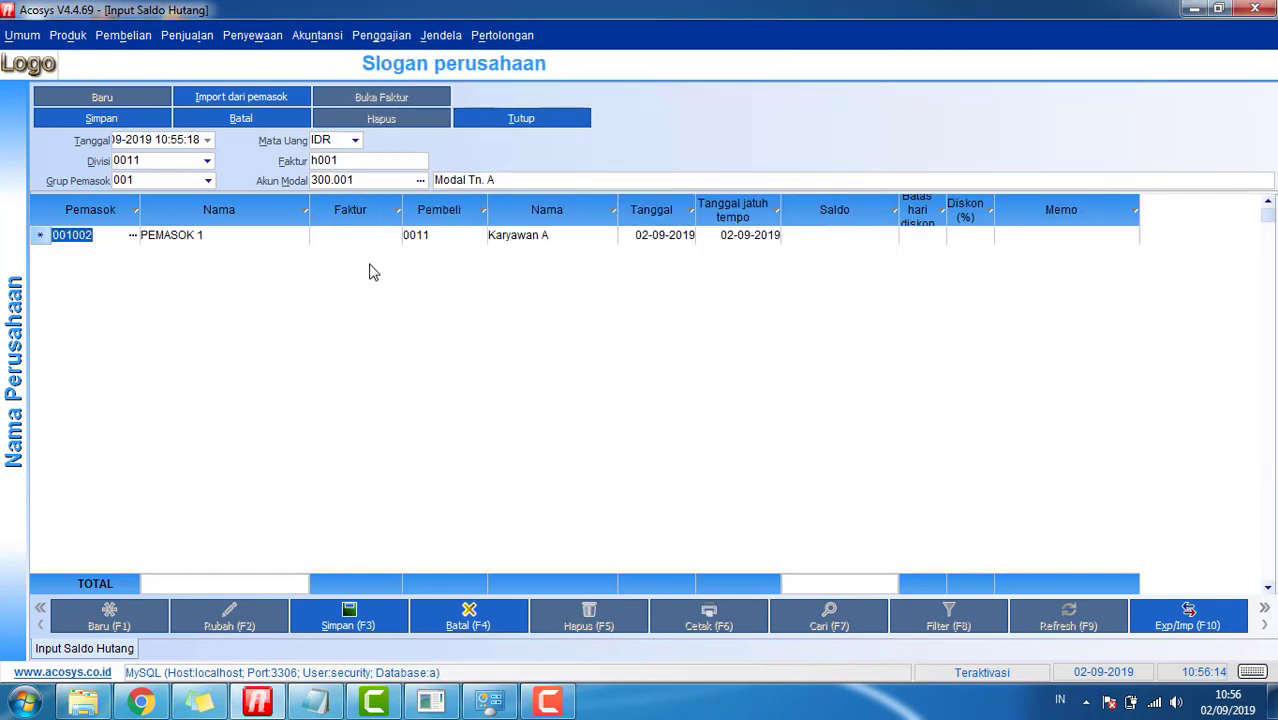
click(354, 234)
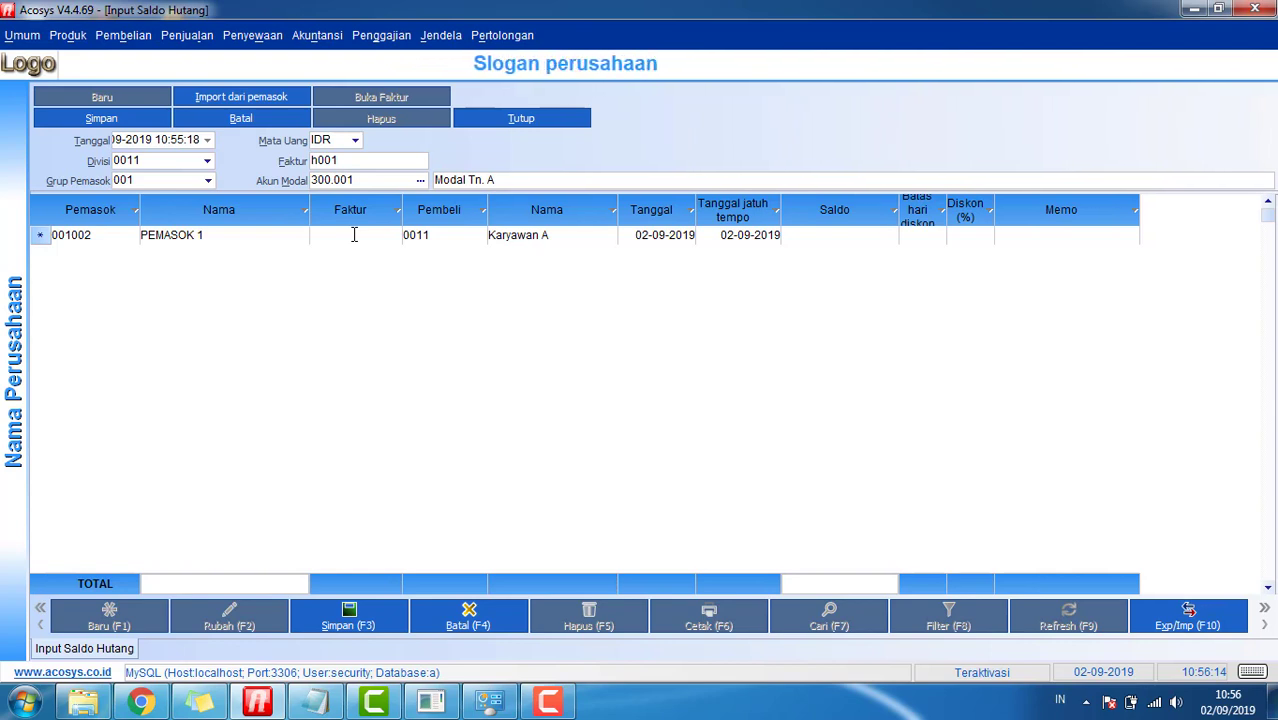
text(098123)
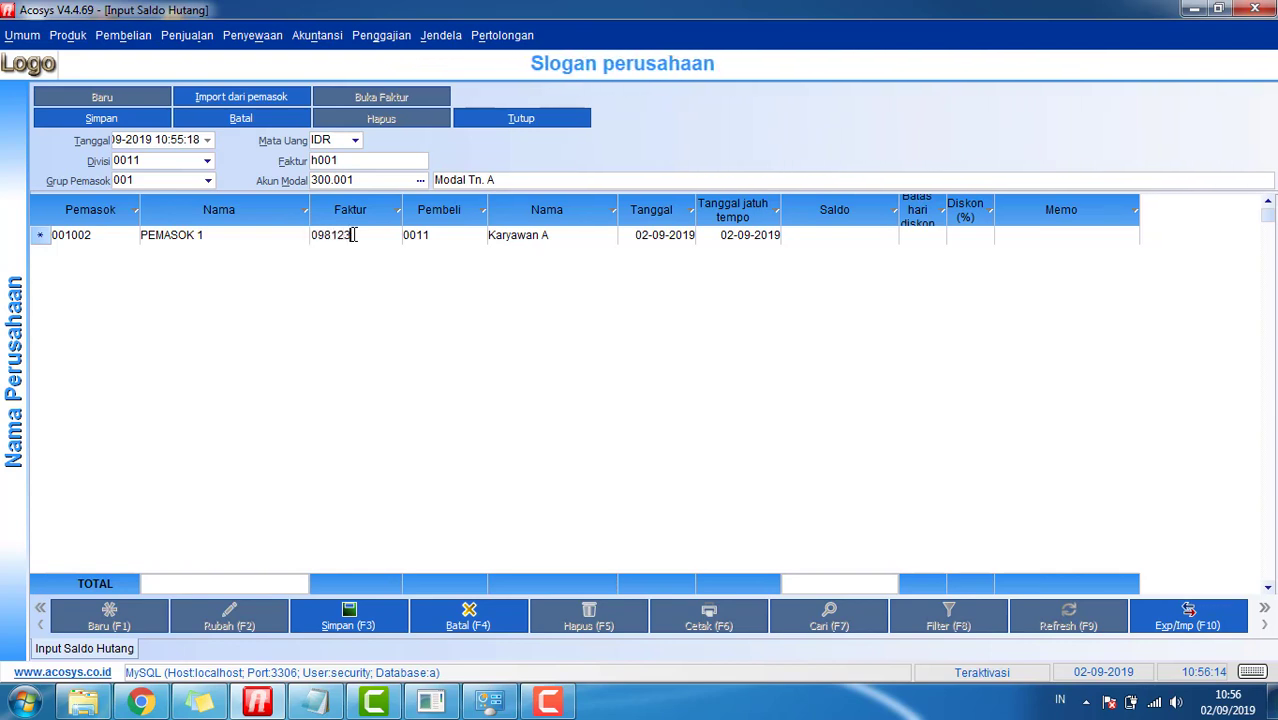
Set the first row's due date to 17-09-2019 and its balance to 1900000, and complete the row.
click(772, 235)
click(752, 364)
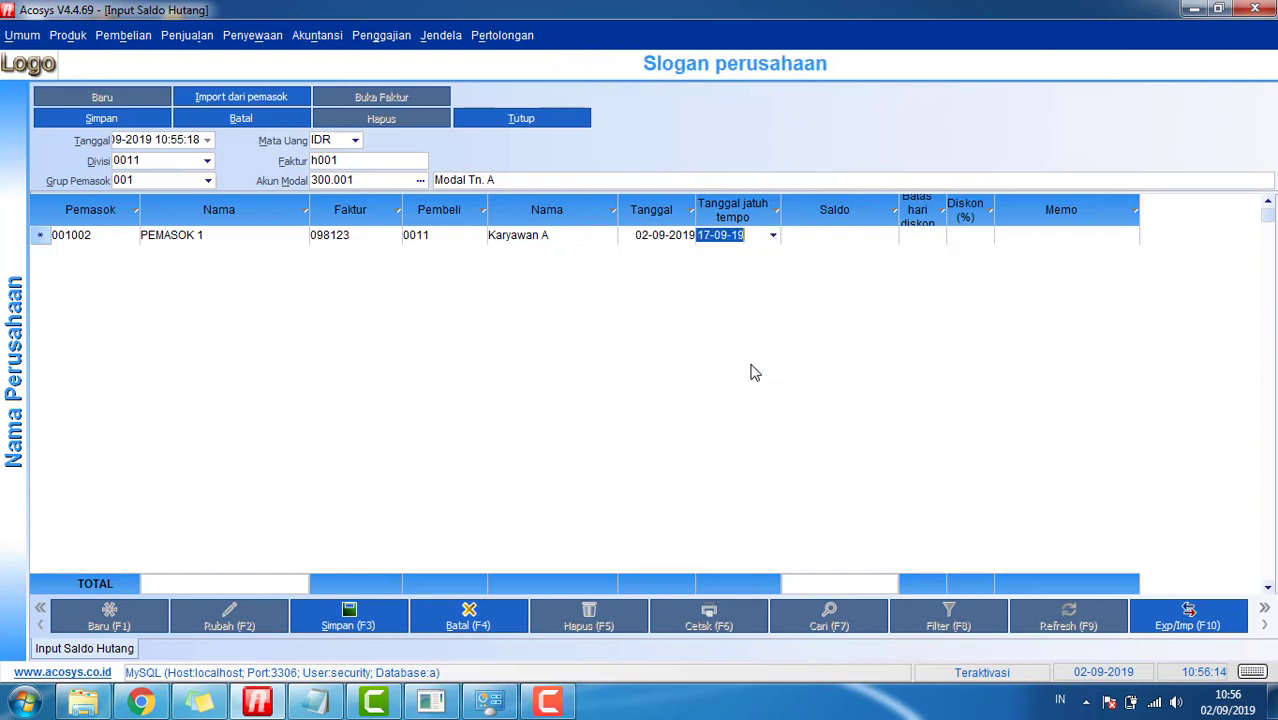
click(784, 234)
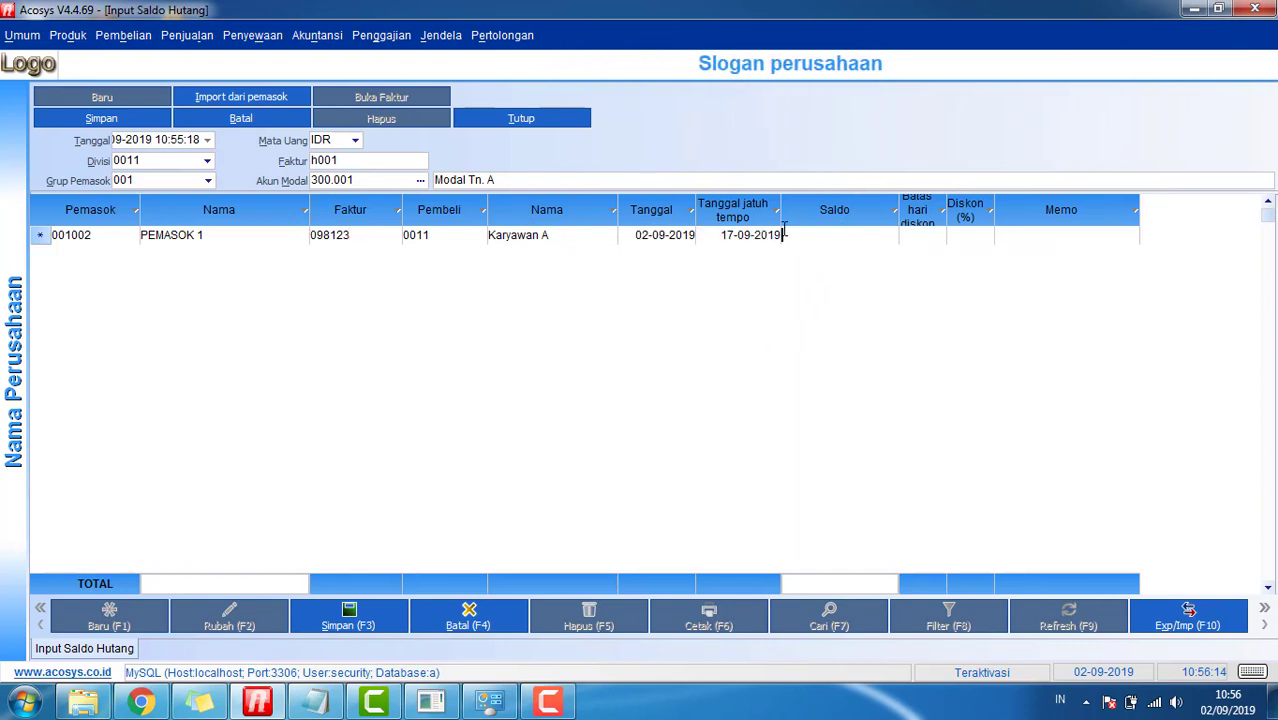
text(4900)
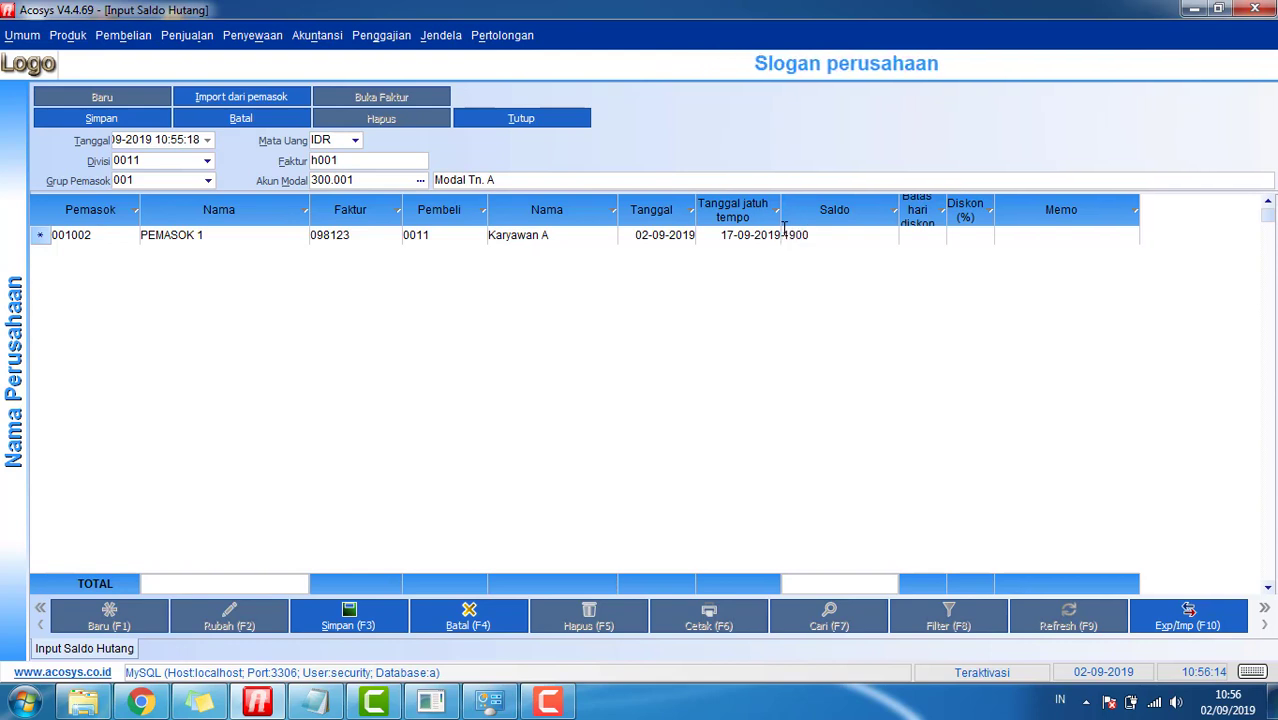
text(000)
key(Return)
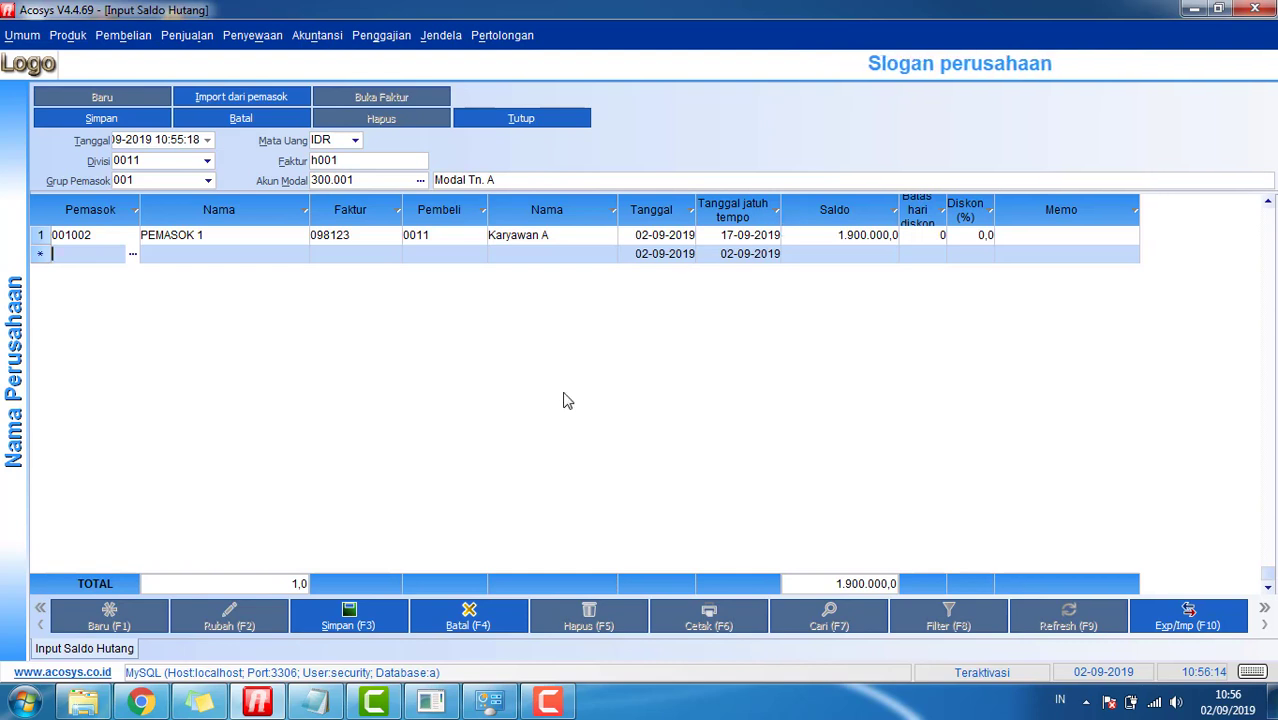
Switch to Notepad and add the line "misal ada hutang di pemasok 1 lebih dari 1 faktur".
key(alt+Tab)
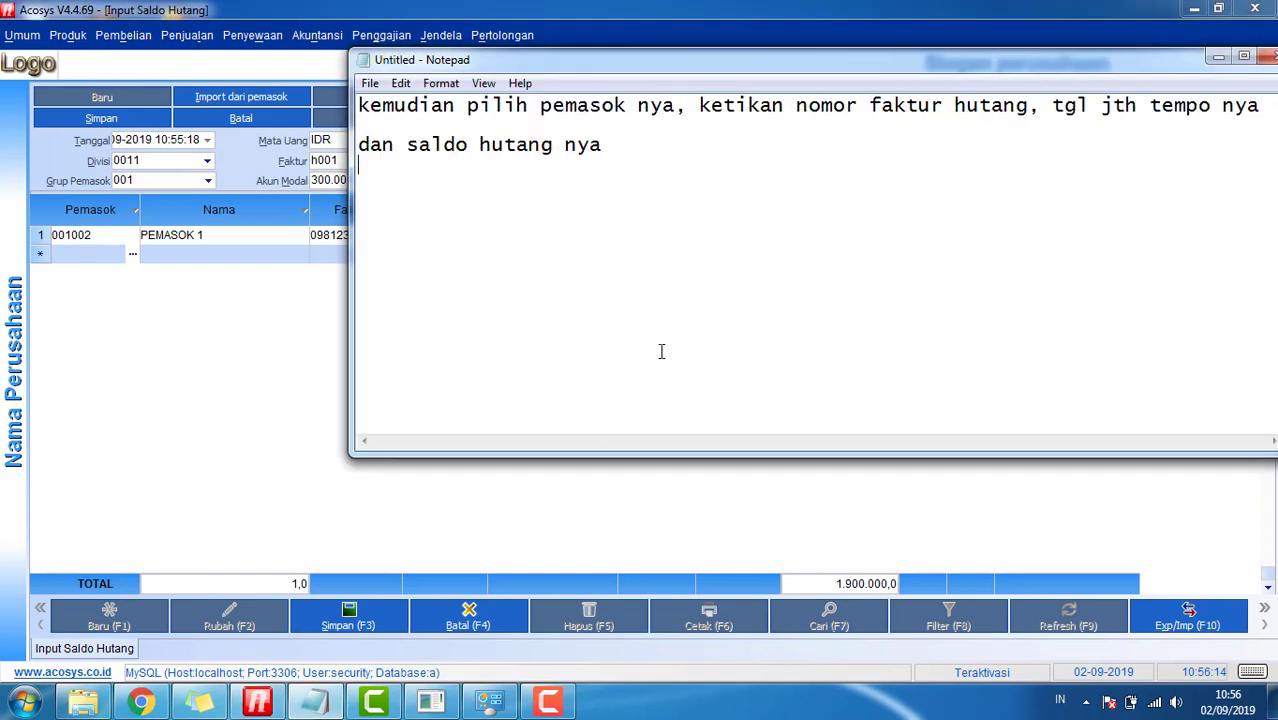
text(misal ad)
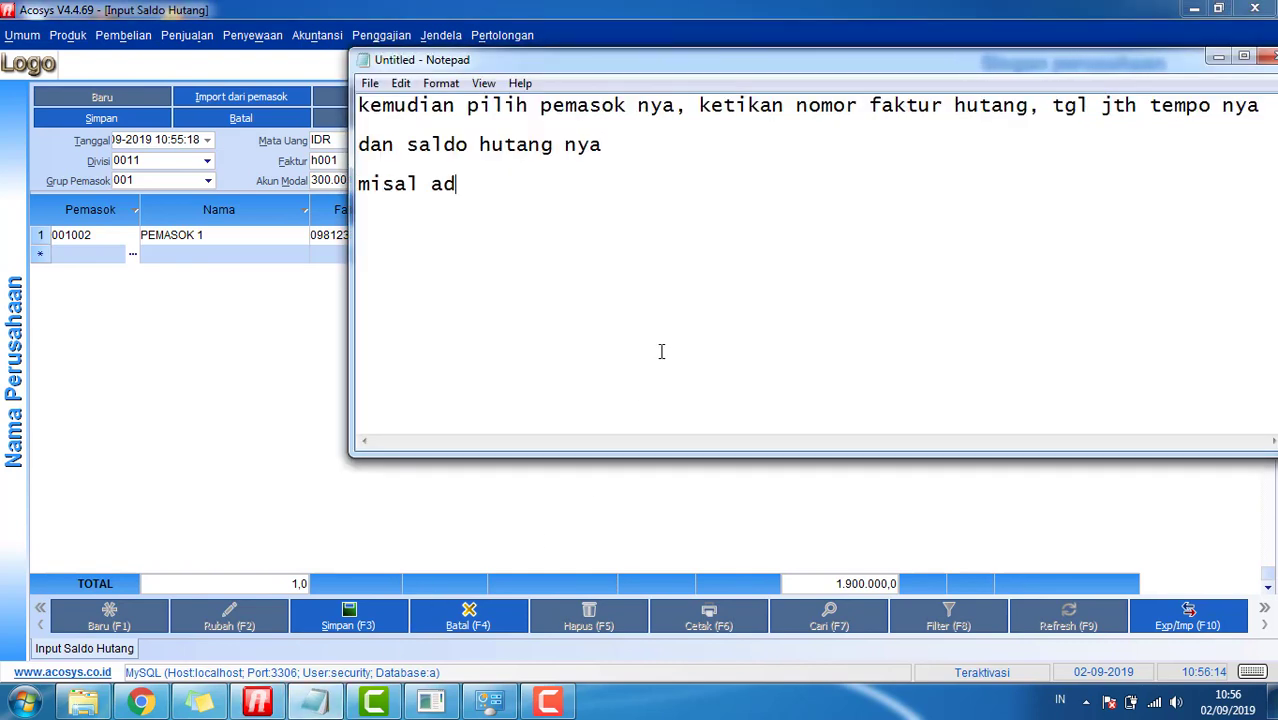
text(a hutang)
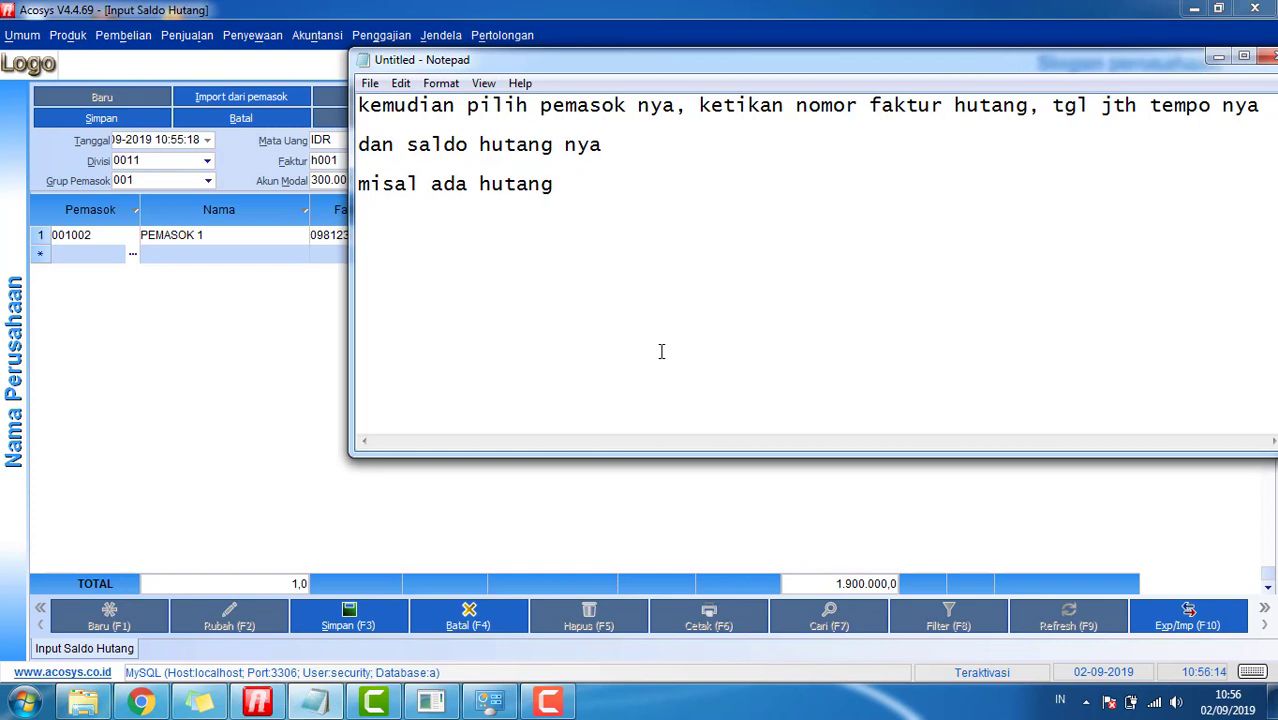
text( di pemasok 1 lebih dari 1 faktur)
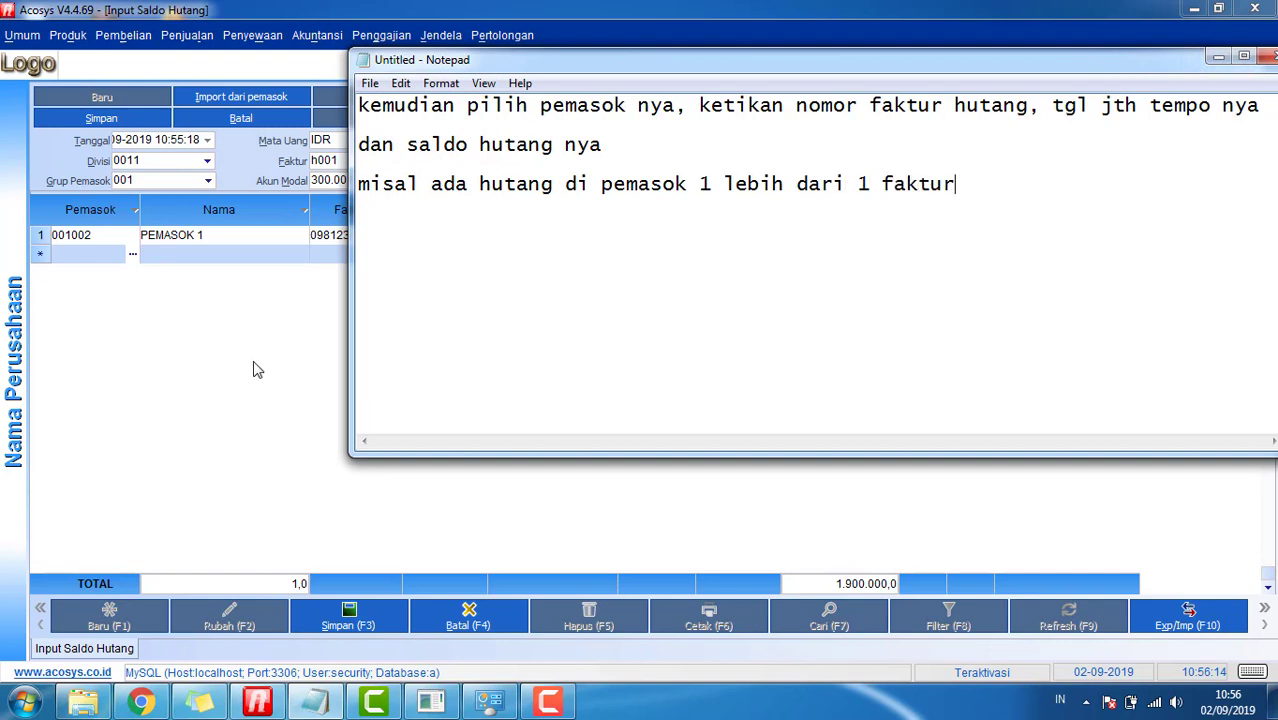
Return to Acosys and enter supplier PEMASOK 1 with invoice number 898232 in the second balance row.
click(254, 370)
double_click(120, 256)
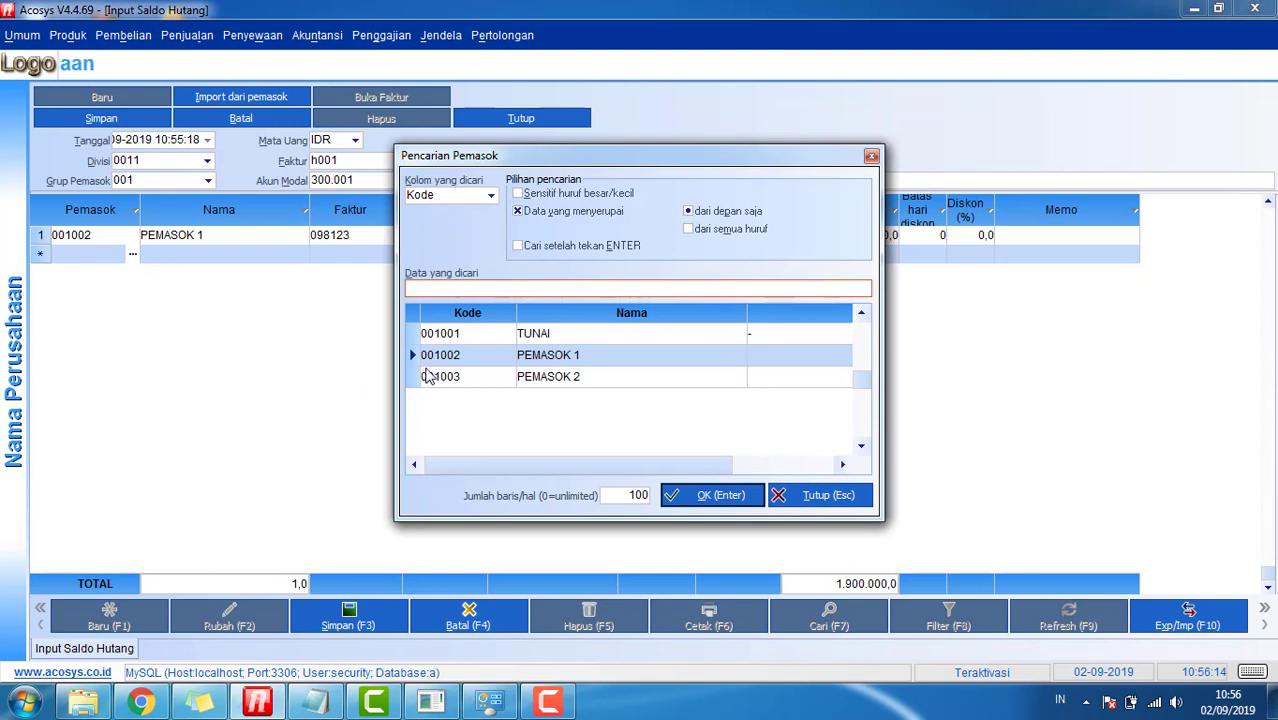
double_click(445, 362)
click(352, 255)
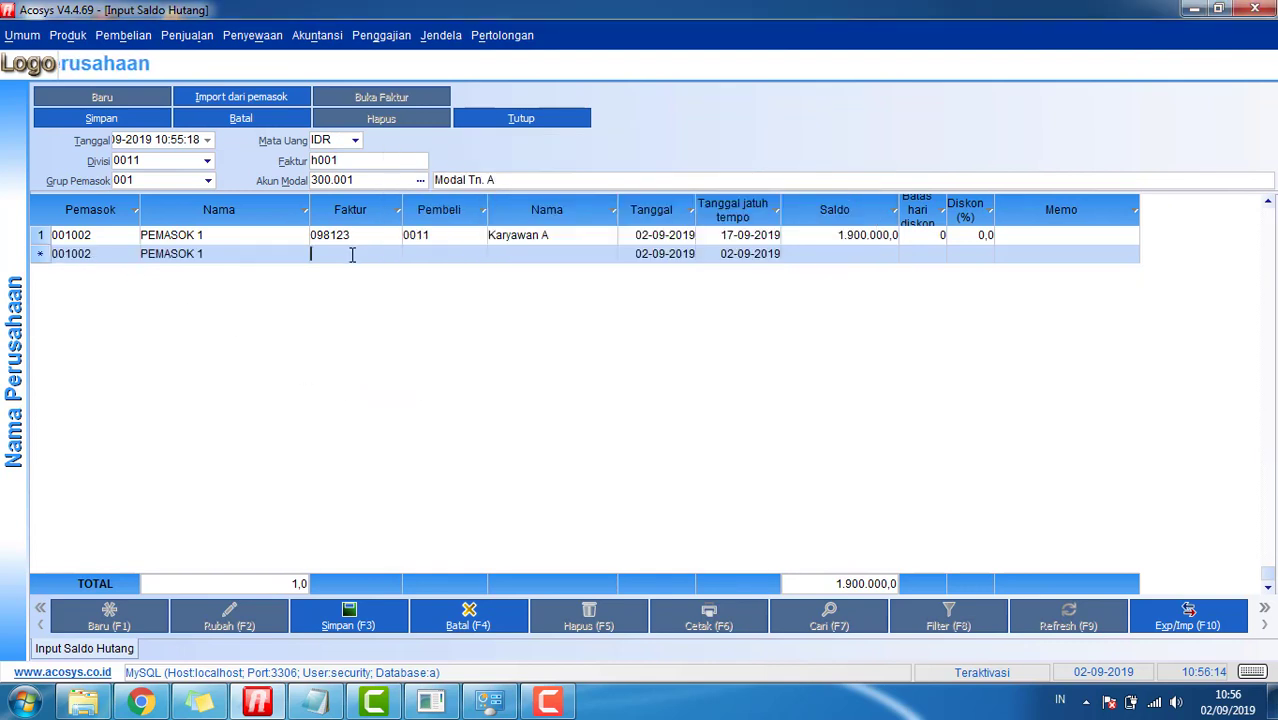
text(898232)
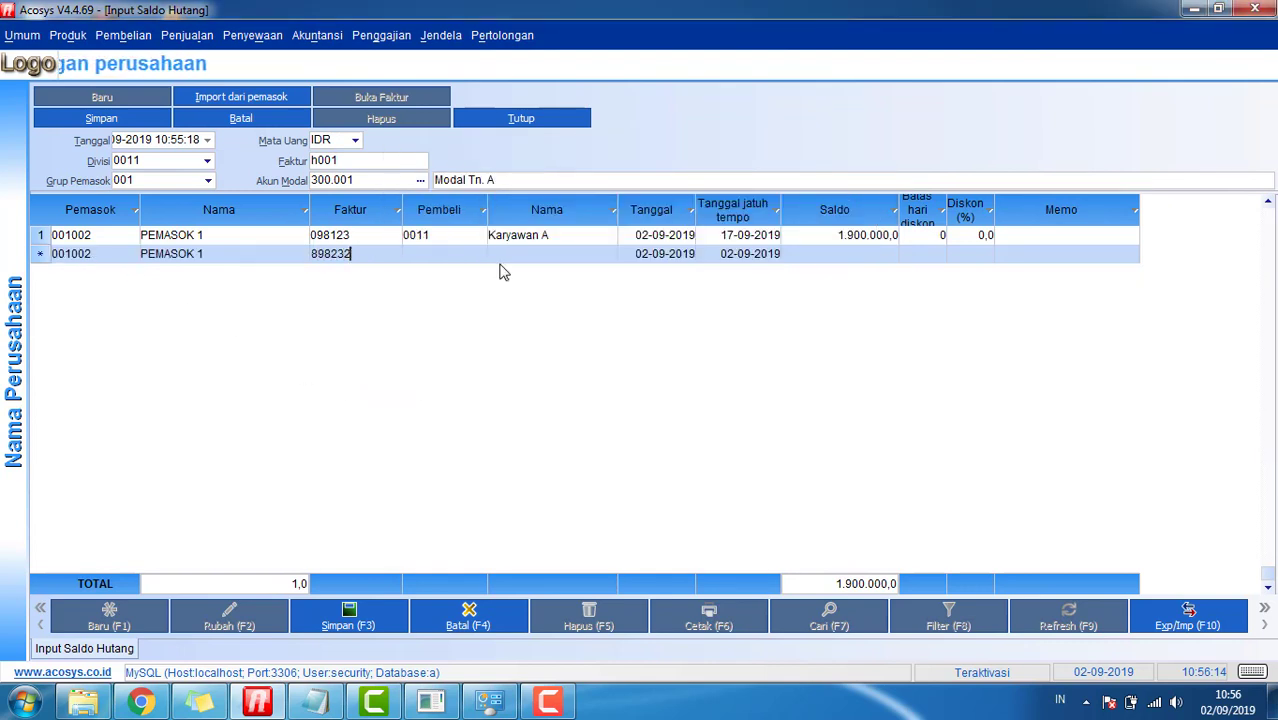
key(Return)
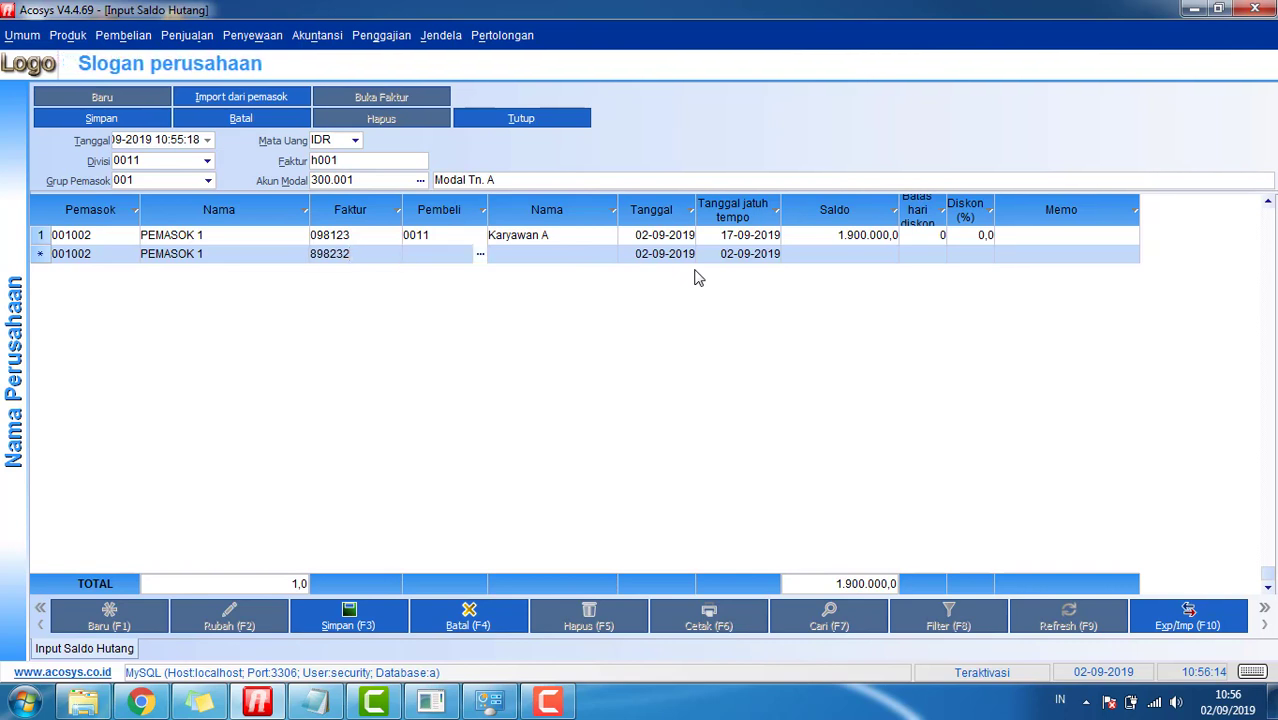
Complete the second balance row with buyer 0011, due date 25-09-2019 and balance 1000000.
double_click(472, 337)
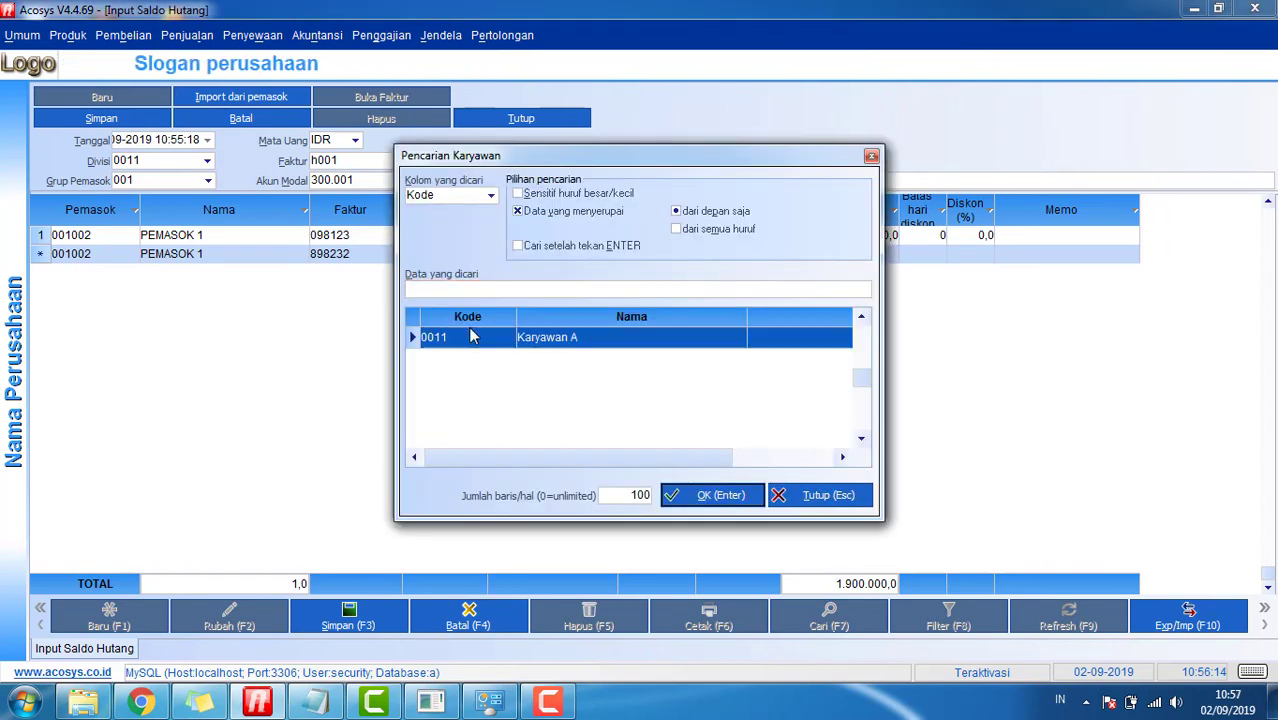
click(768, 254)
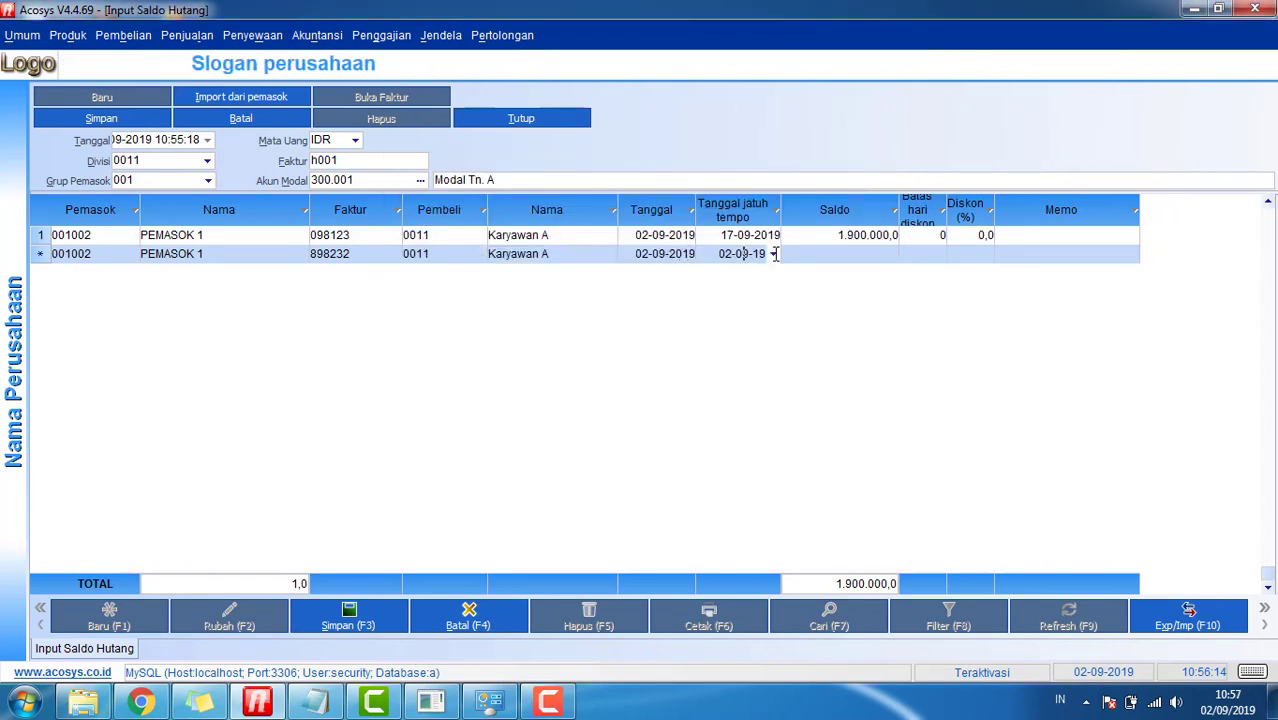
click(772, 254)
click(777, 400)
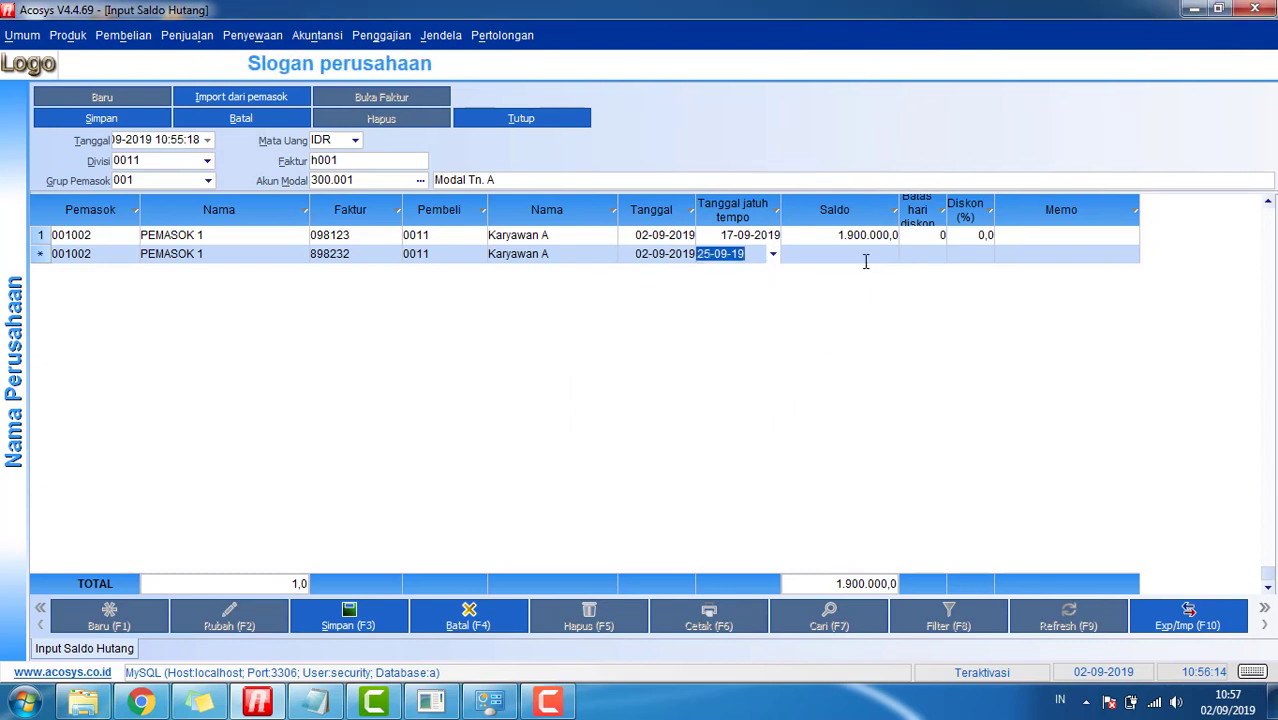
click(786, 254)
text(1.000.000)
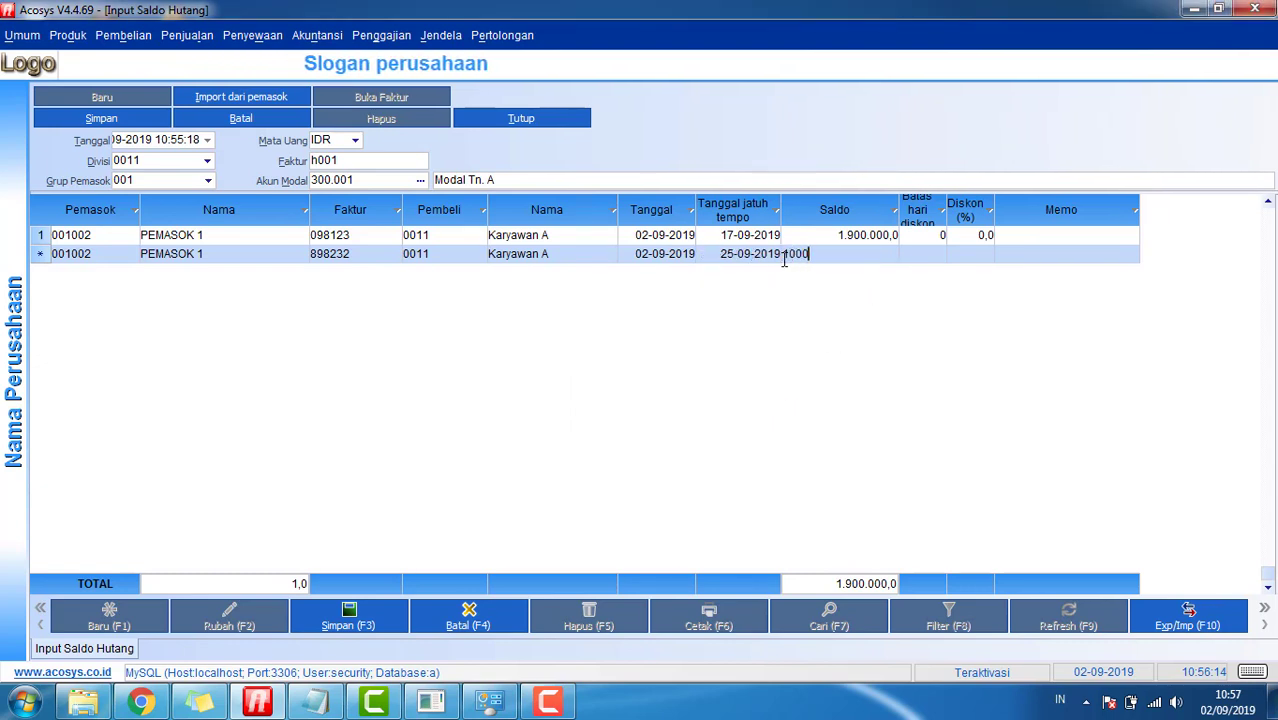
key(Return)
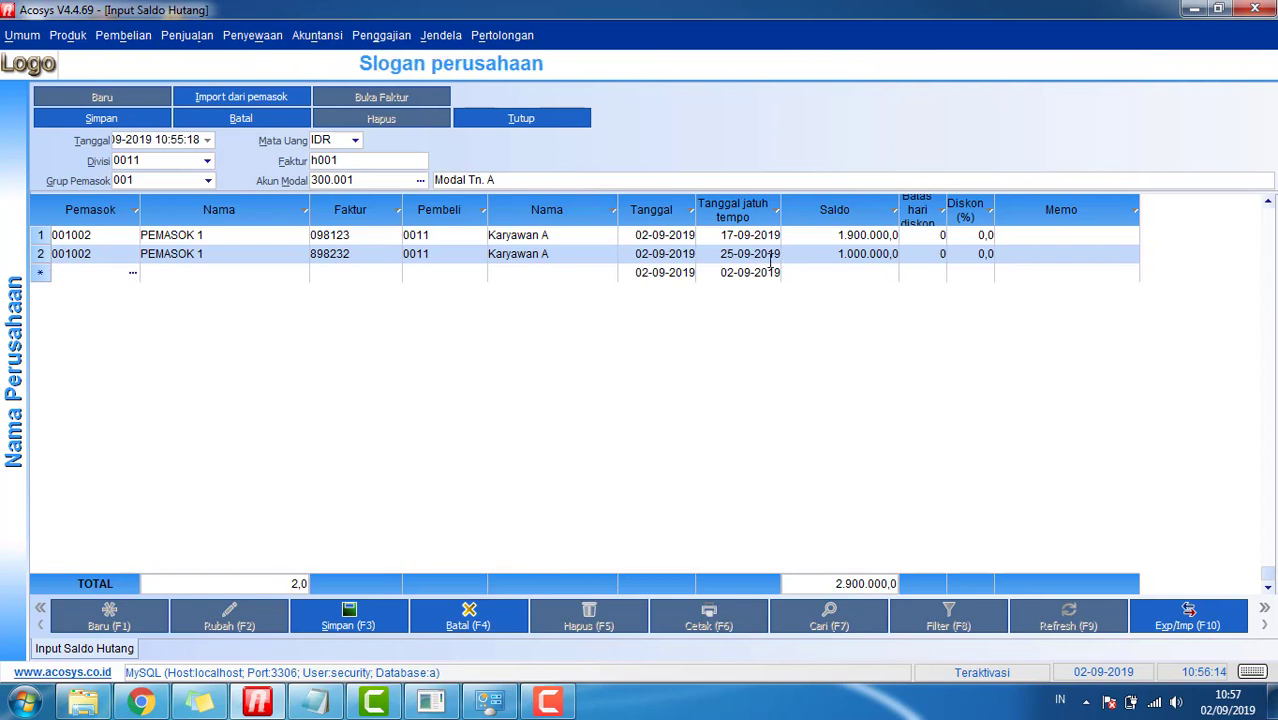
Enter supplier PEMASOK 2 with invoice number 732641 in the third balance row.
click(133, 273)
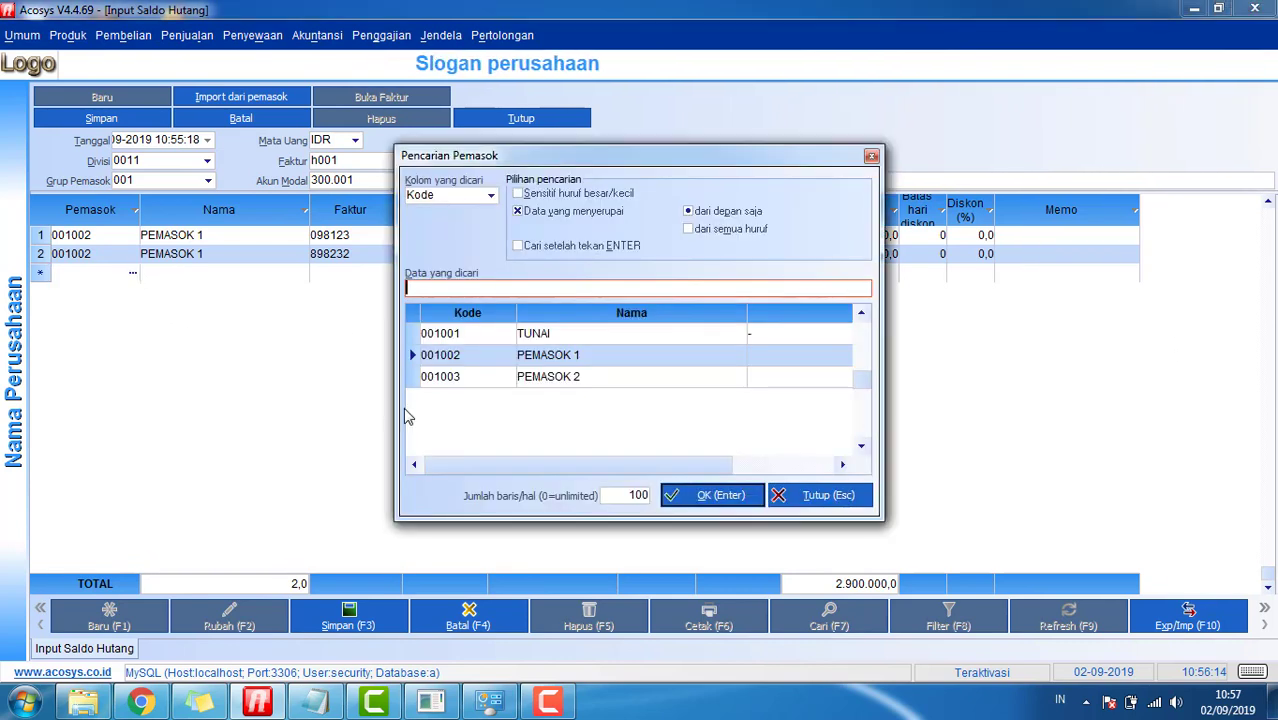
double_click(529, 376)
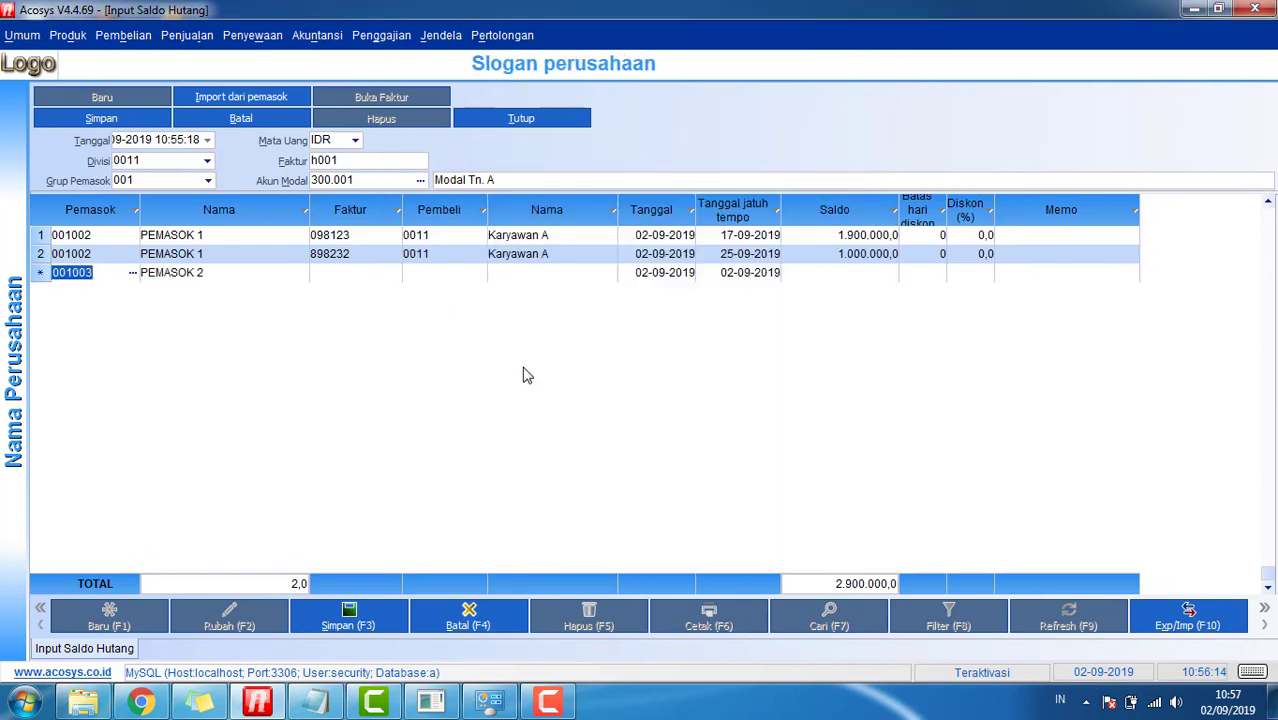
click(386, 275)
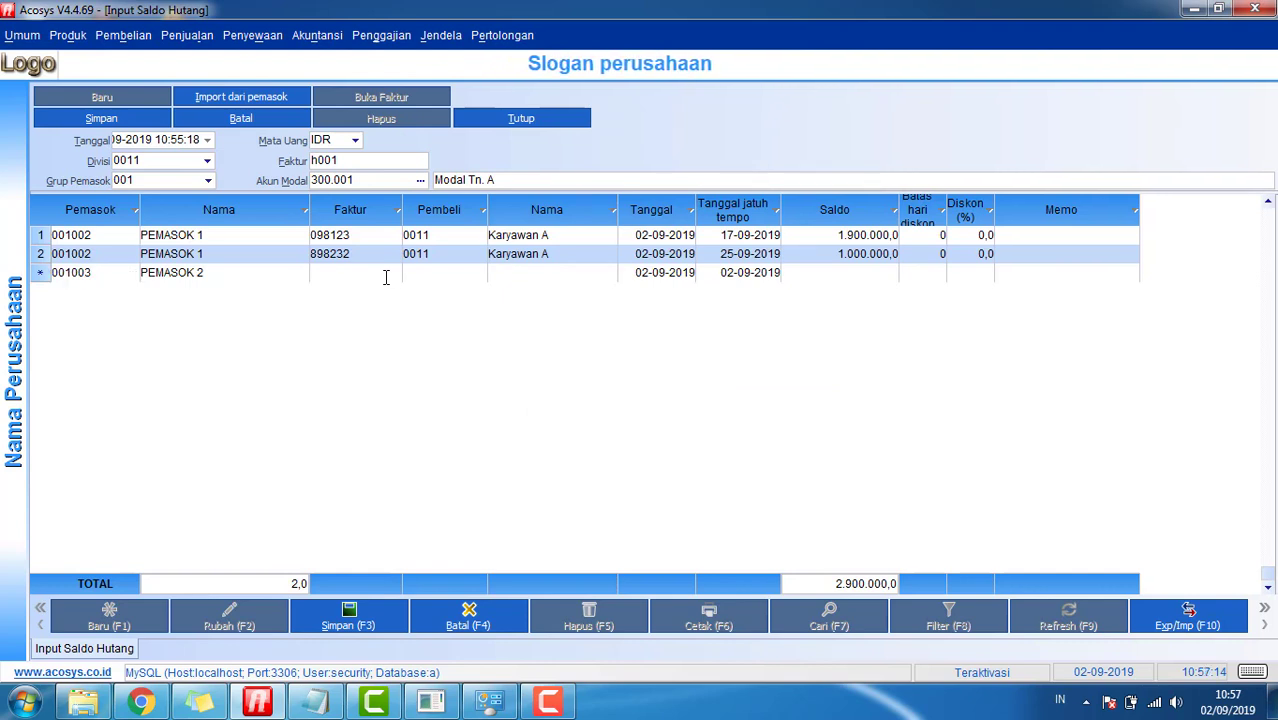
text(7326472)
key(BackSpace)
key(BackSpace)
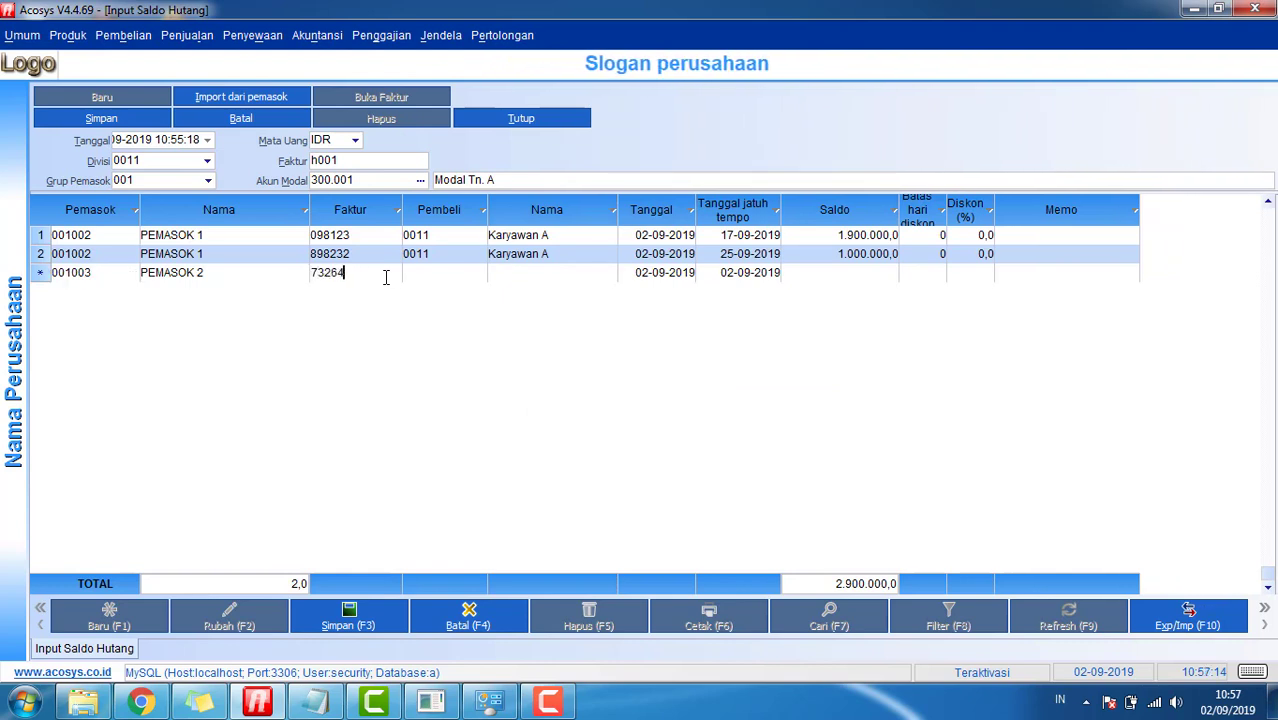
text(1)
key(Tab)
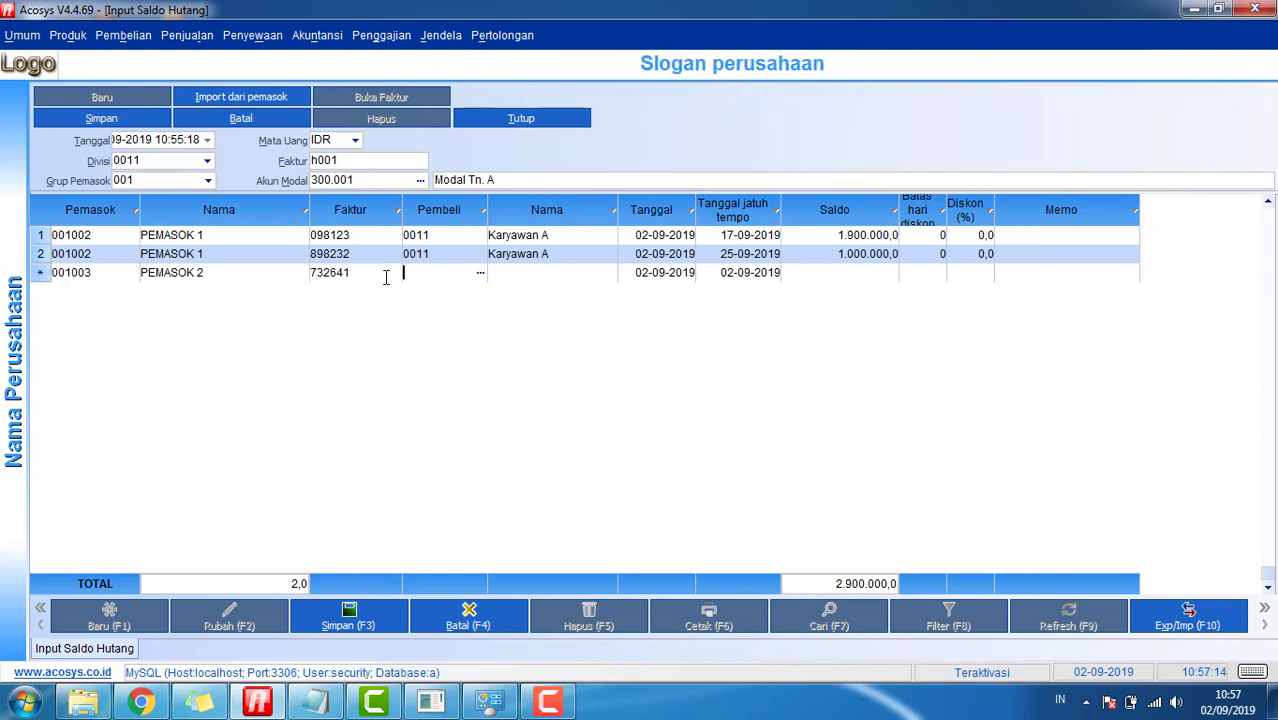
Set the third row's buyer to 0011 and its balance to 2000000, and complete the row.
key(Return)
key(Return)
key(Tab)
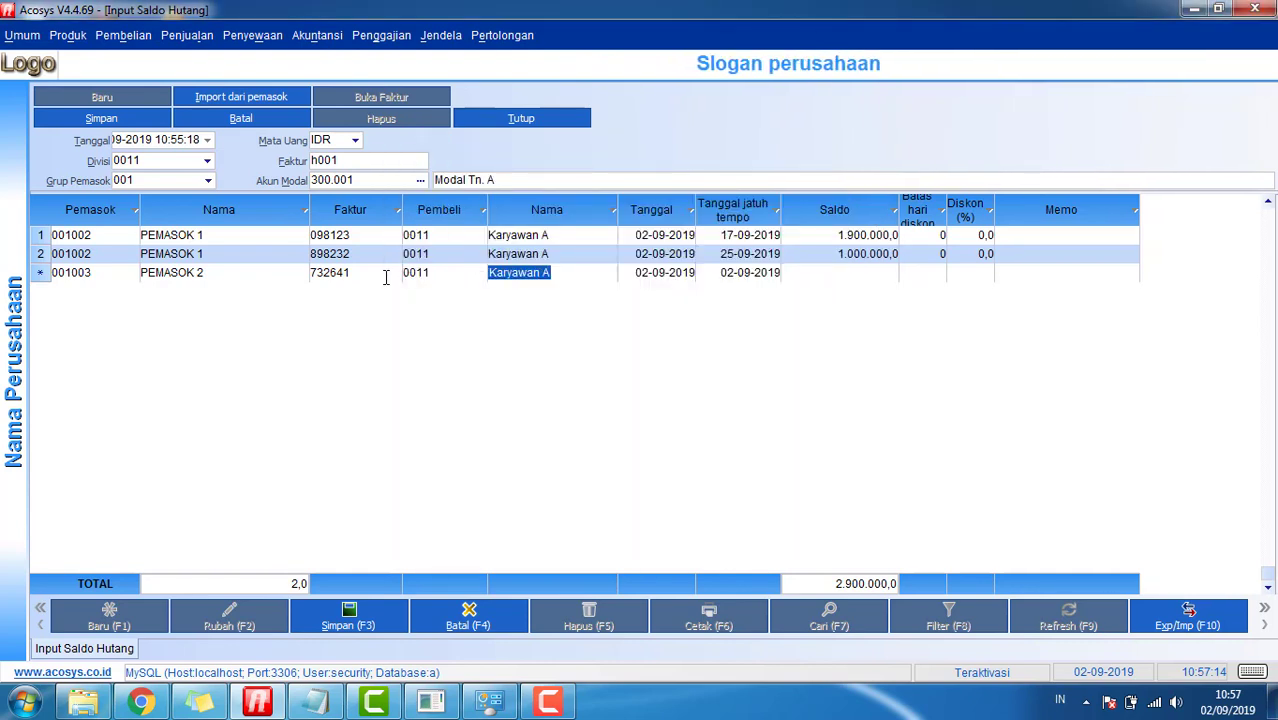
key(Tab)
key(Tab)
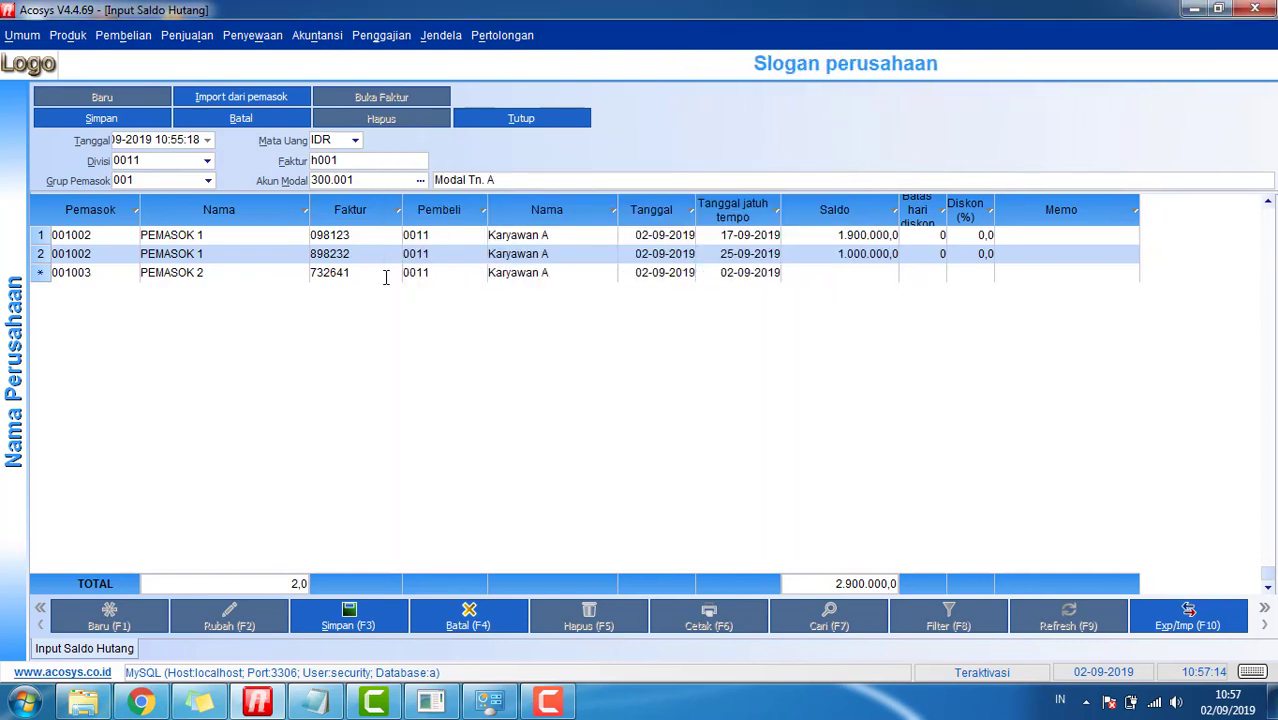
text(2.000.0)
text(000000)
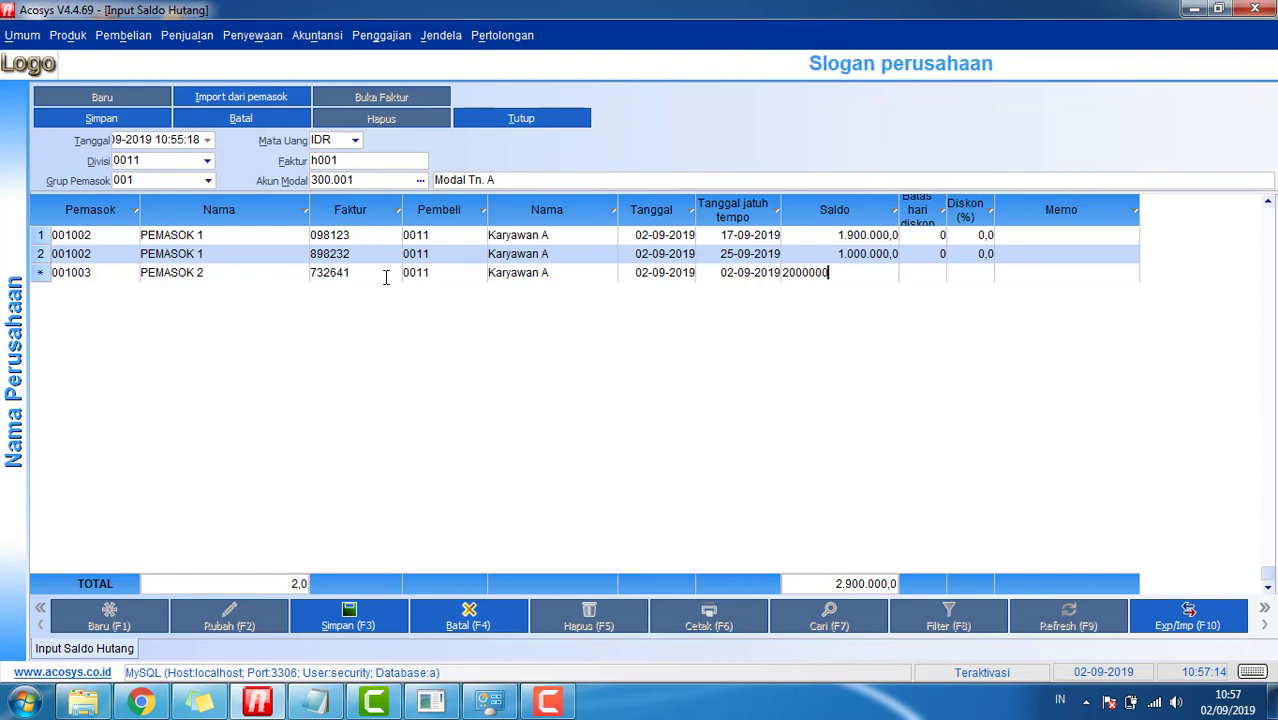
key(Return)
Switch to Notepad and add the lines "jika mau jadi 1 faktur juga bisa," and "jika semua sudah selesa kemudiian klik simpan".
click(316, 704)
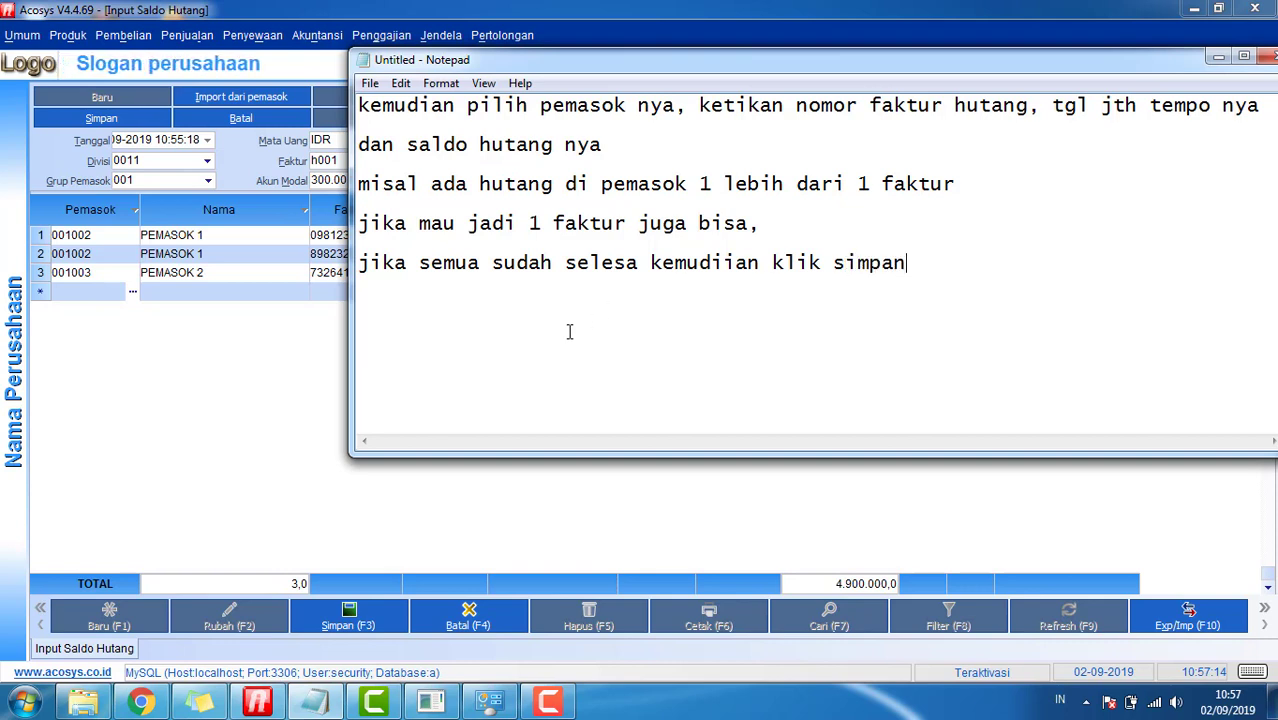
Return to Acosys and save the supplier debt balance entry with its three invoice rows.
click(258, 377)
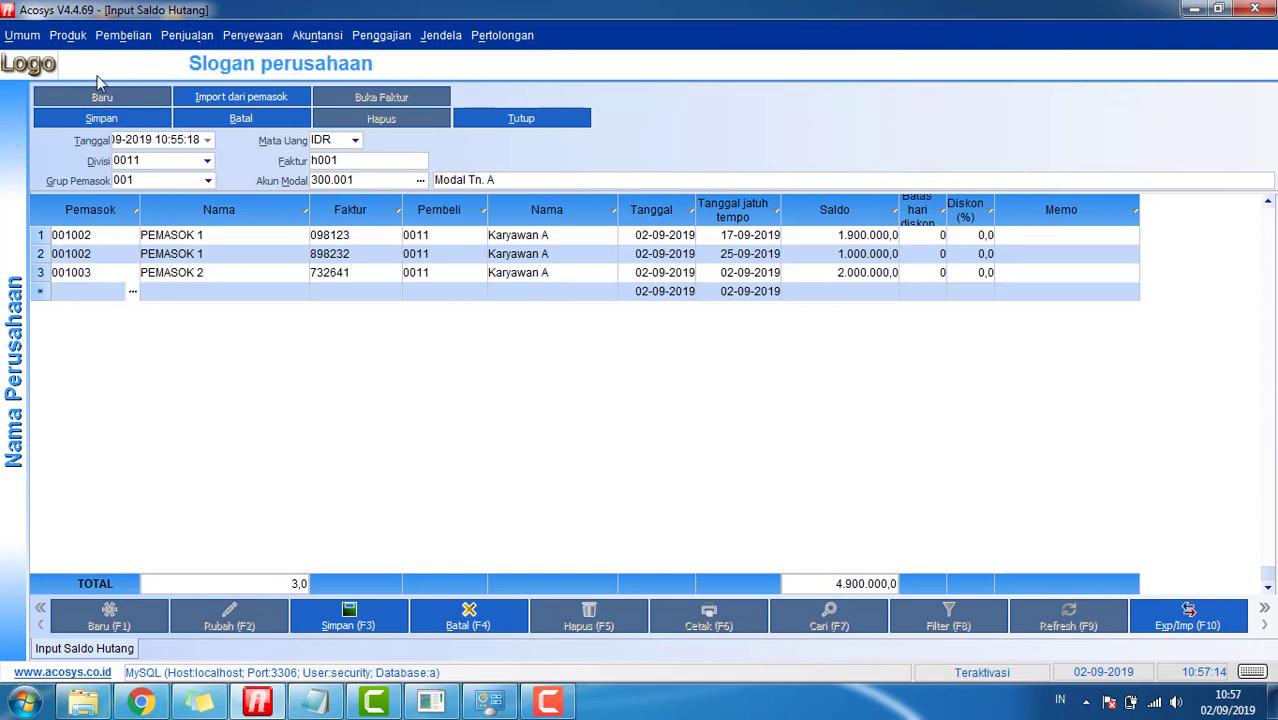
click(125, 119)
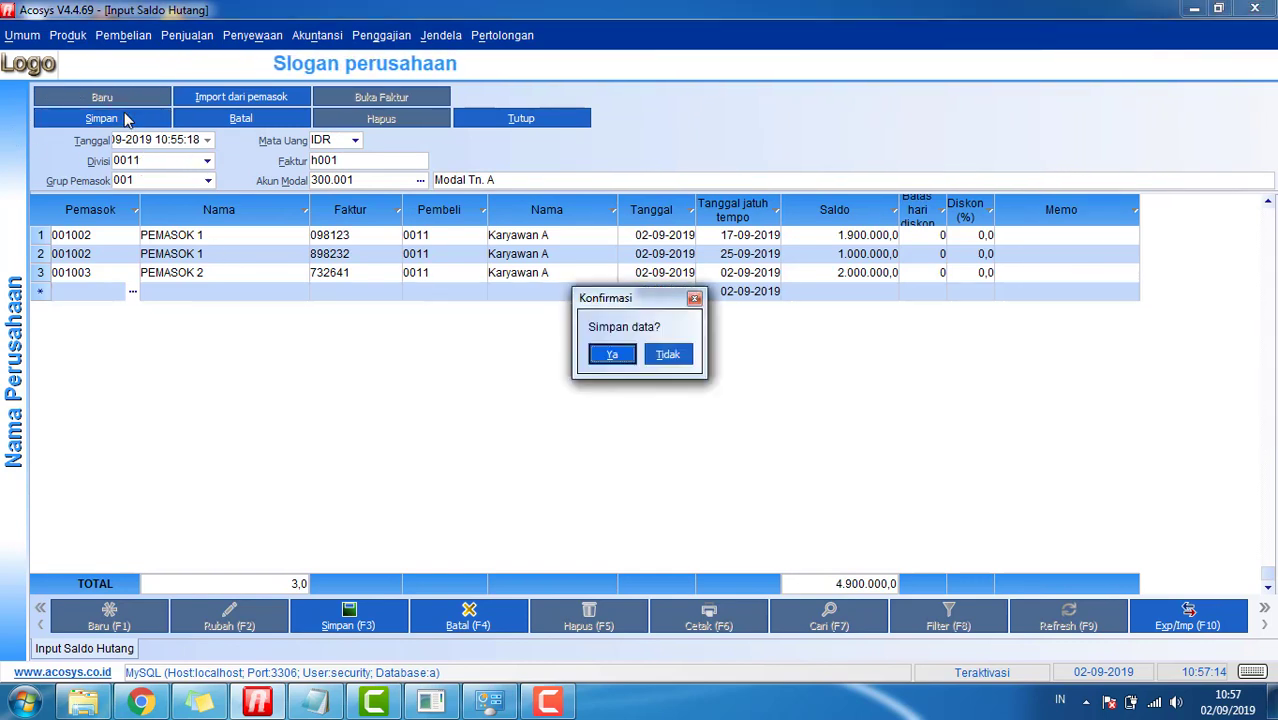
click(609, 354)
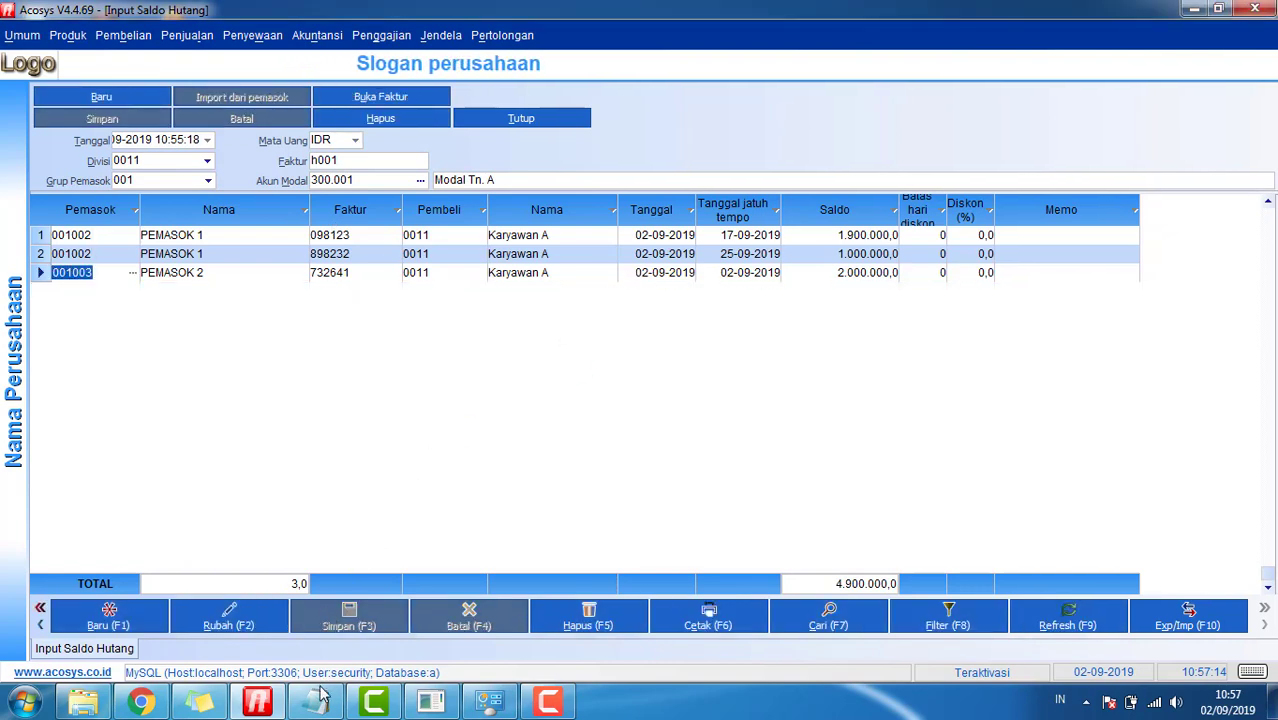
Switch to Notepad and add the line "cek di laporan hutang".
key(alt+Tab)
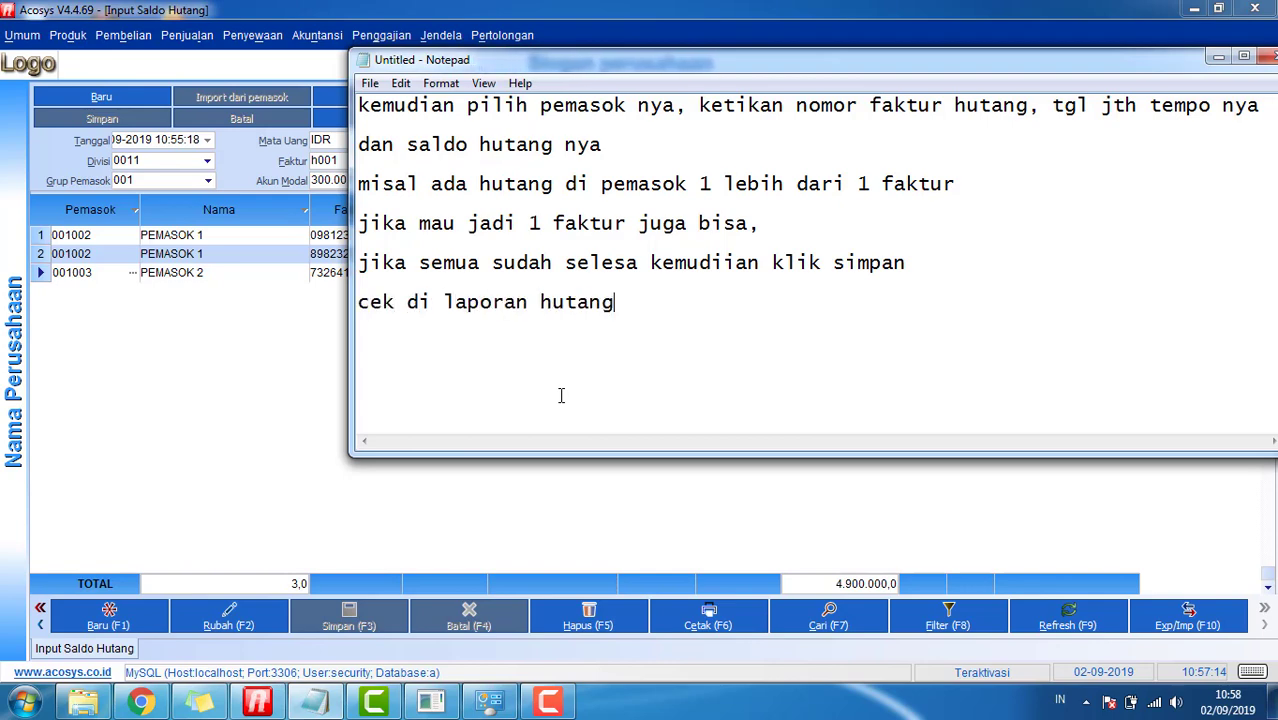
Return to Acosys and run the Hutang Dagang purchasing report for division 0011 as an on-screen preview.
click(150, 40)
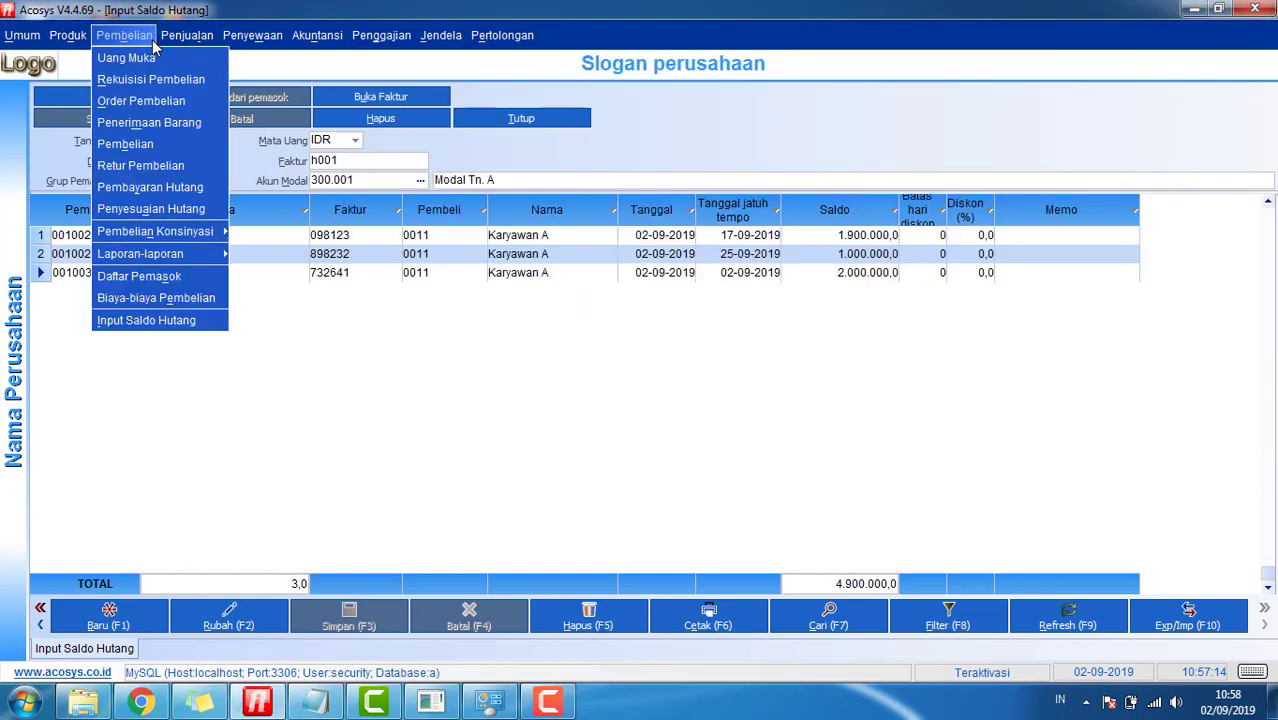
mouse_move(199, 260)
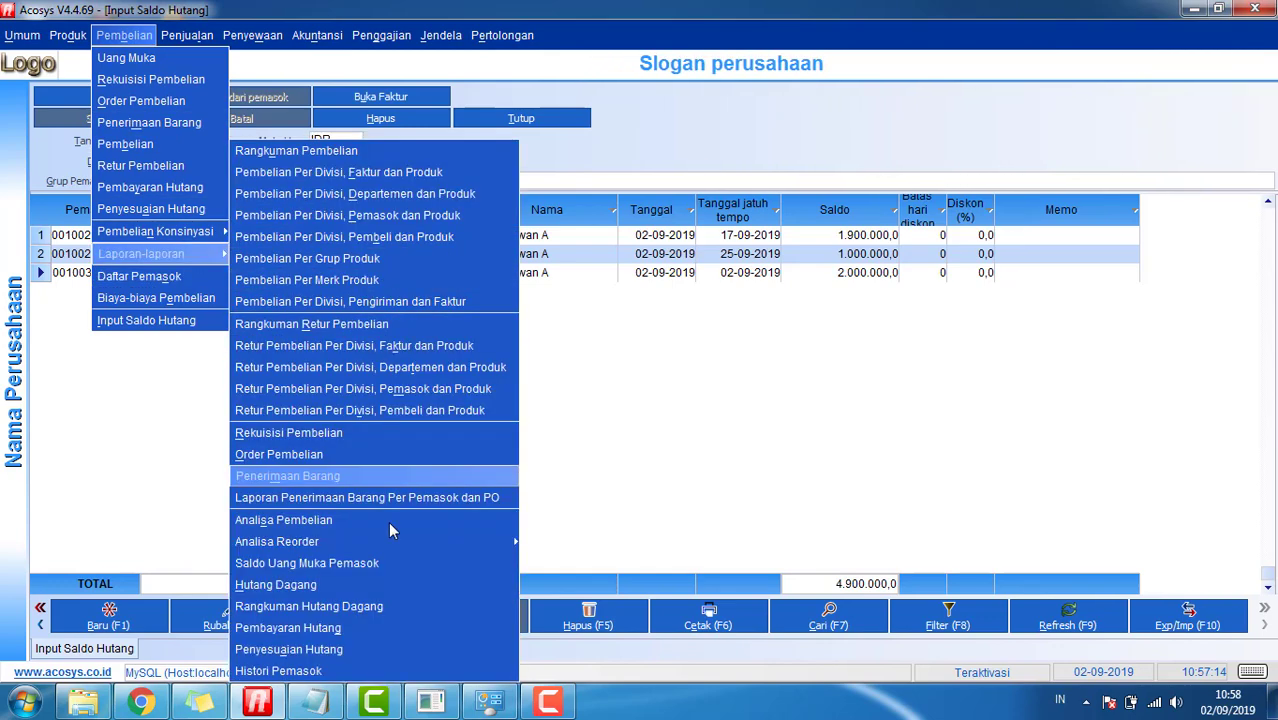
click(382, 584)
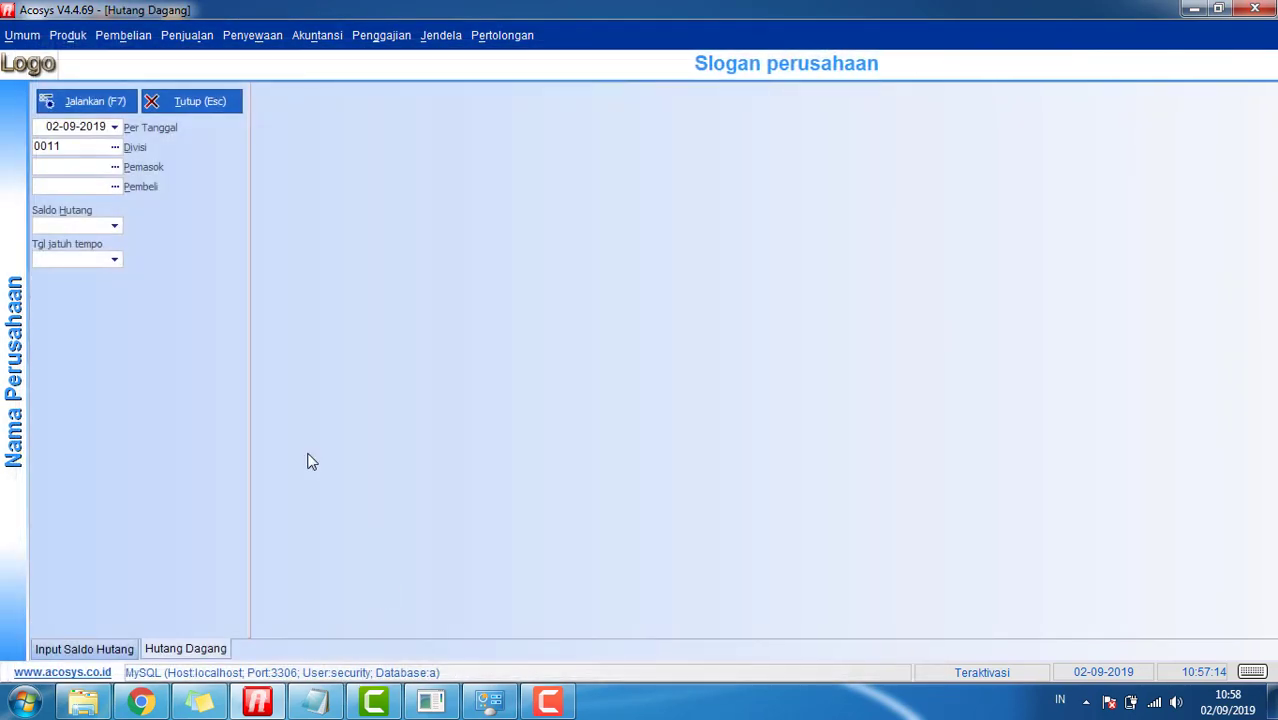
key(F7)
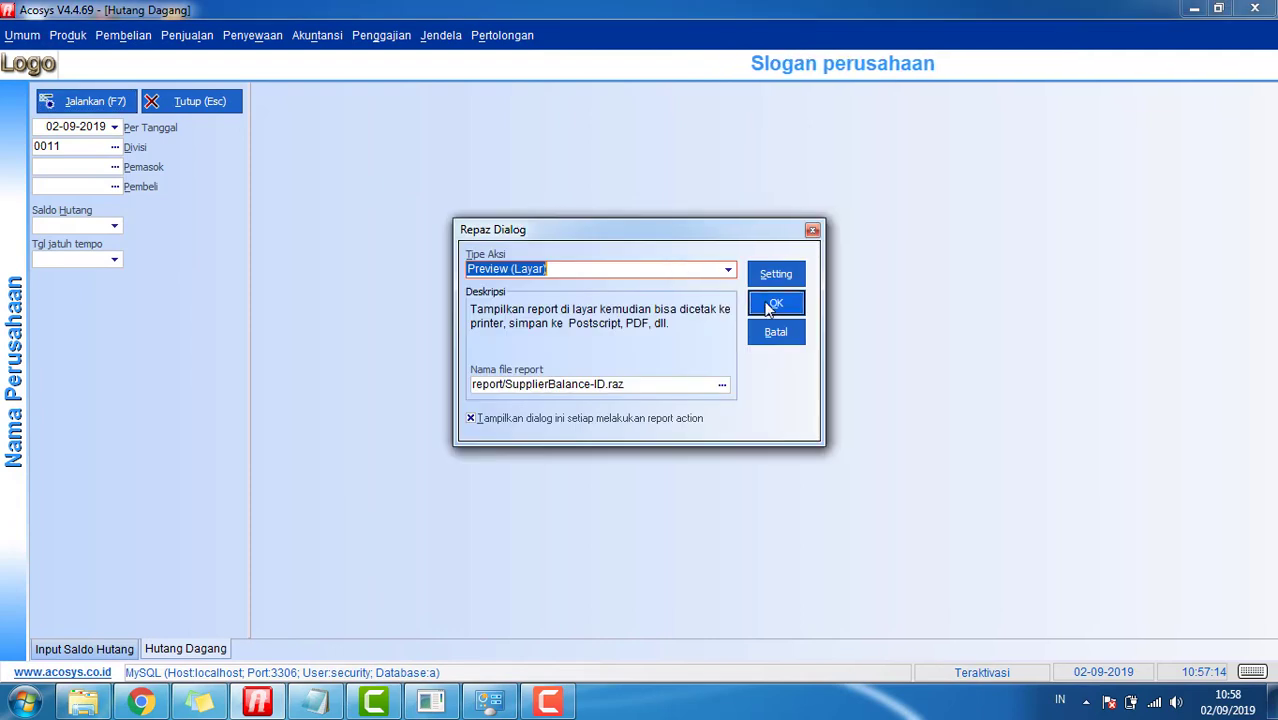
key(Return)
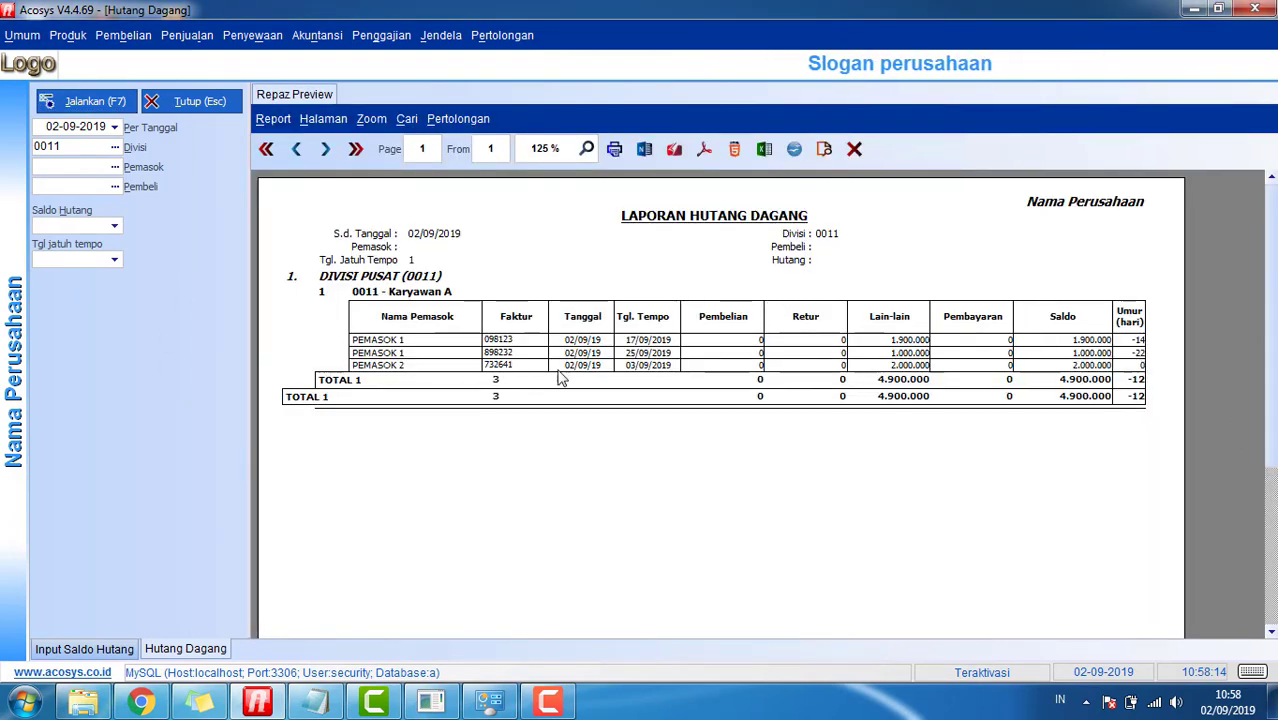
Switch to Notepad, add the line "saldo sudah masuk", and replace the whole note with new text starting with "S".
click(341, 703)
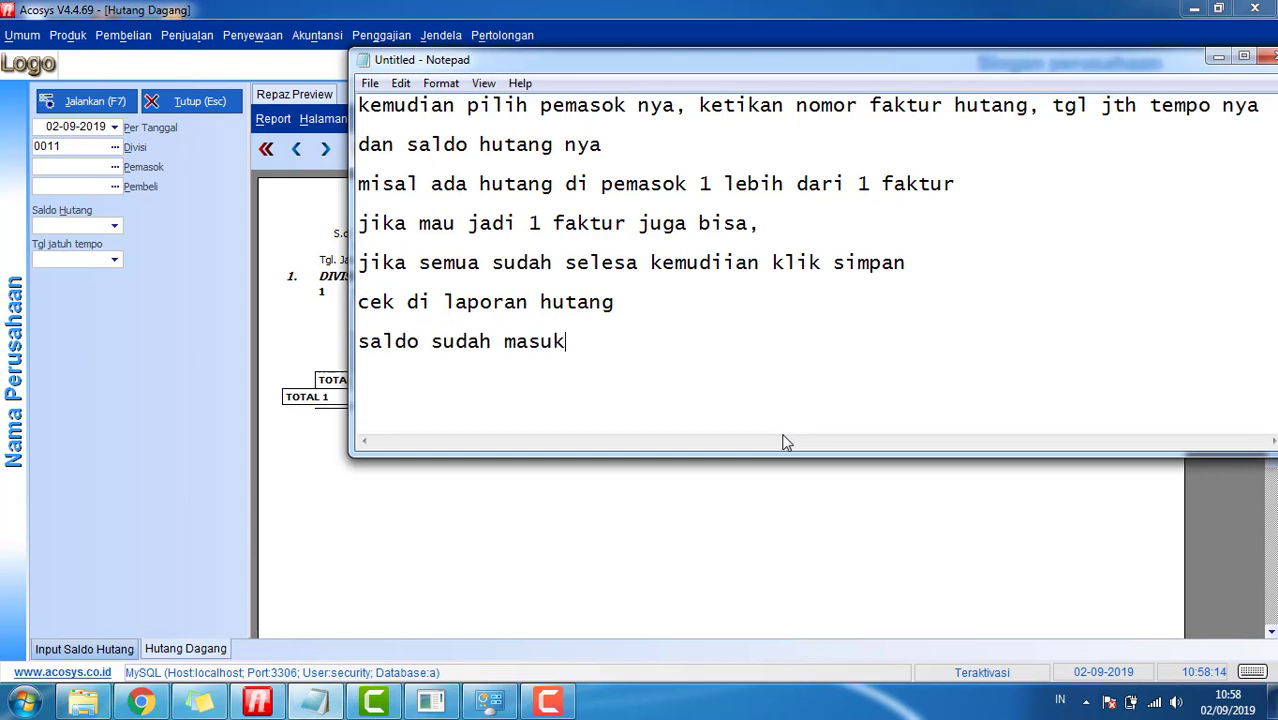
key(ctrl+a)
text(s)
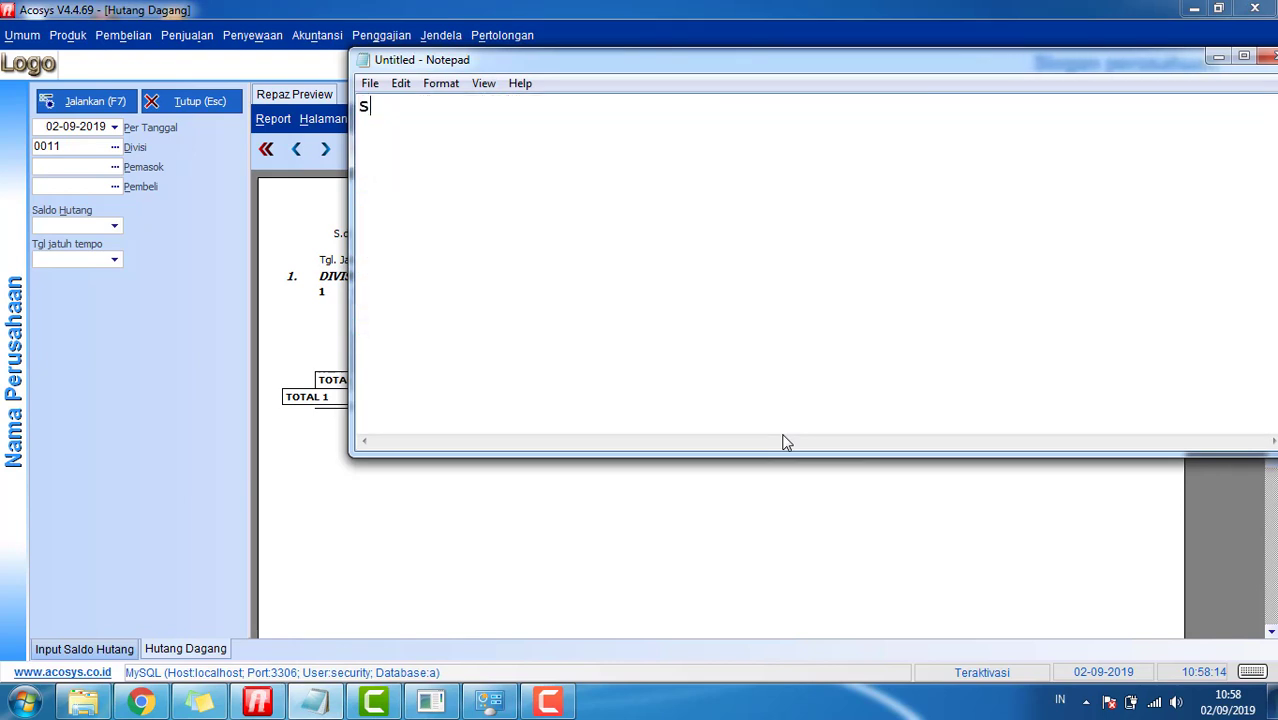